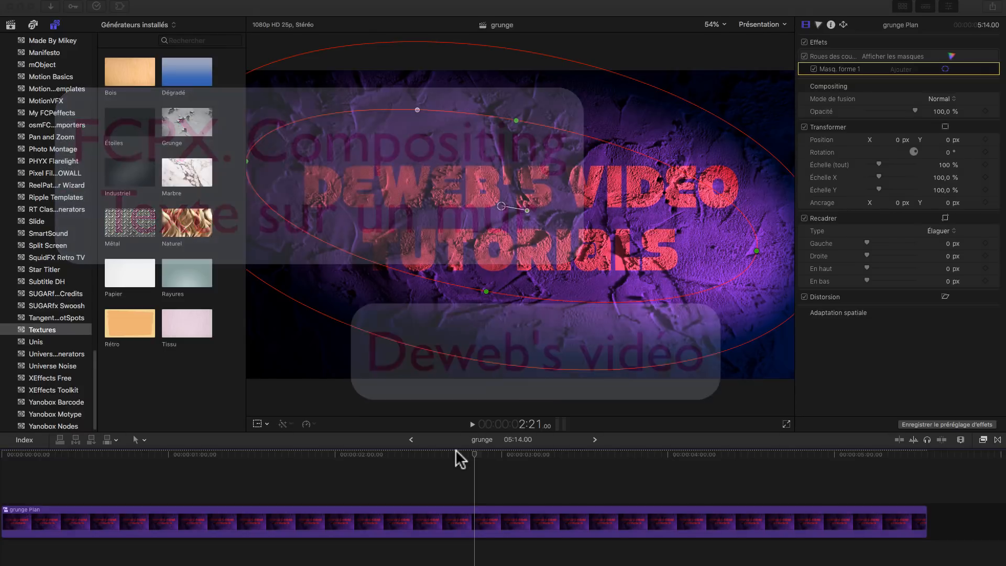
- Play the grunge project from the start to review the finished textured title composite
left_click(18, 462)
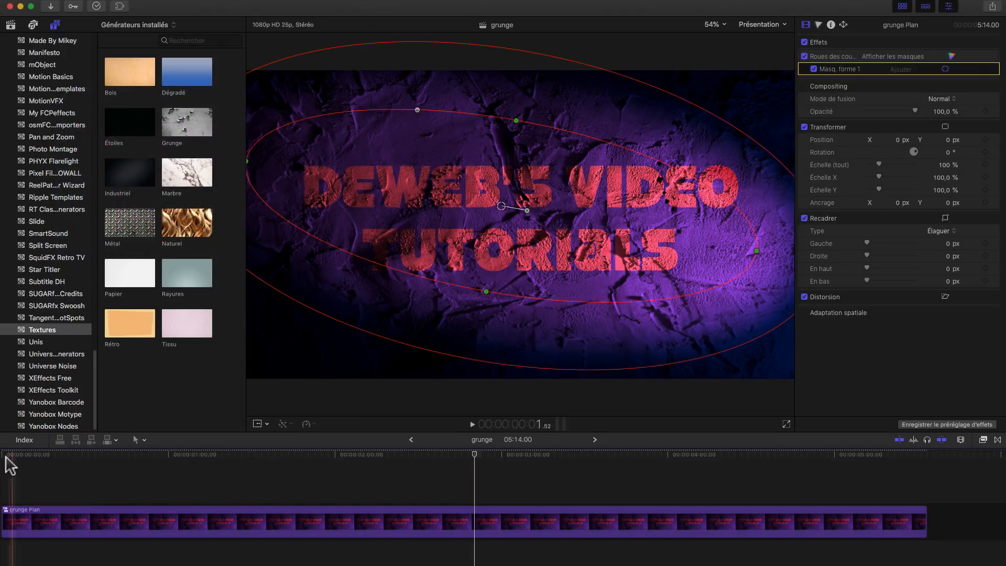
key("space")
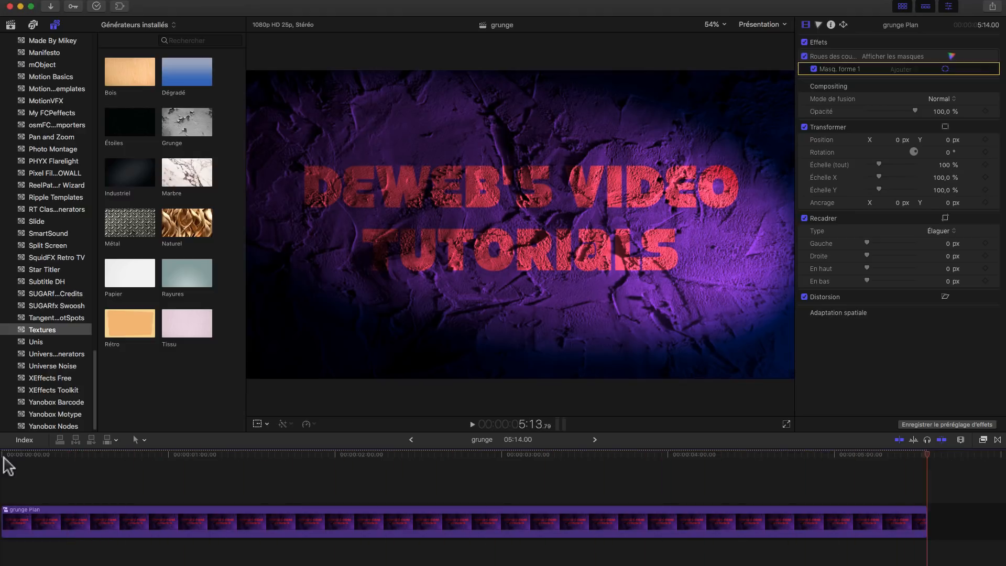
left_click(14, 461)
key("space")
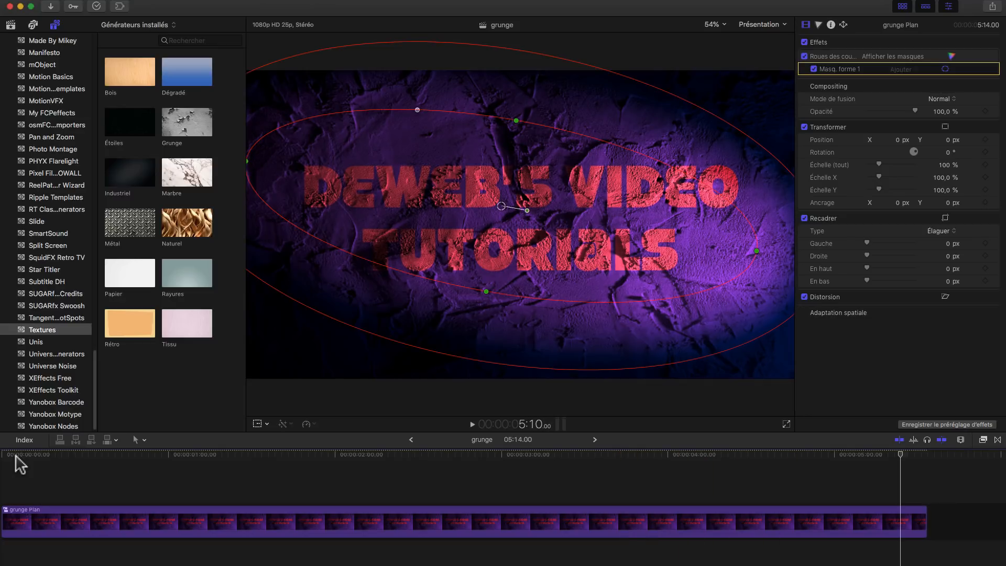
- Delete the grunge Plan compound clip from the timeline
left_click(419, 529)
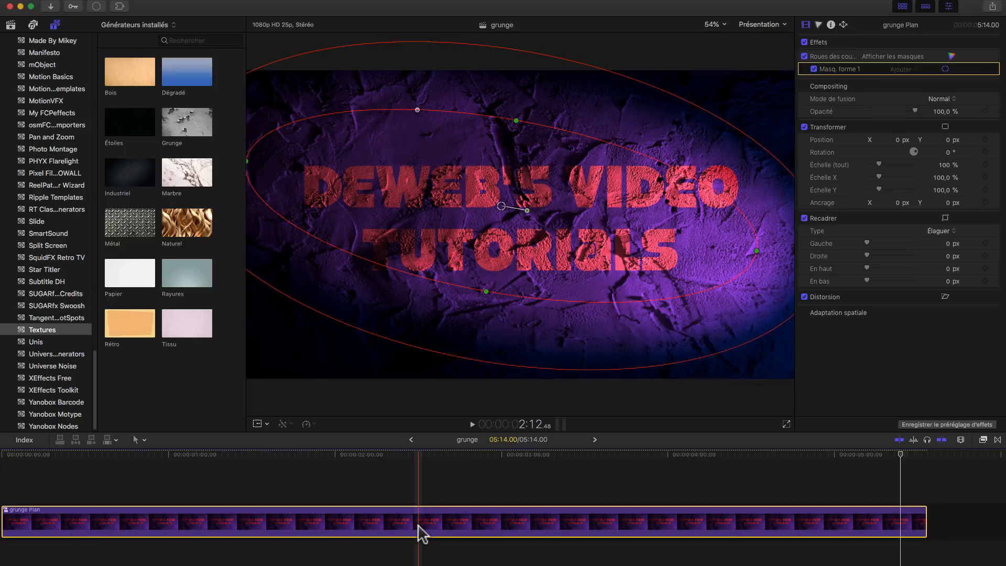
key("Delete")
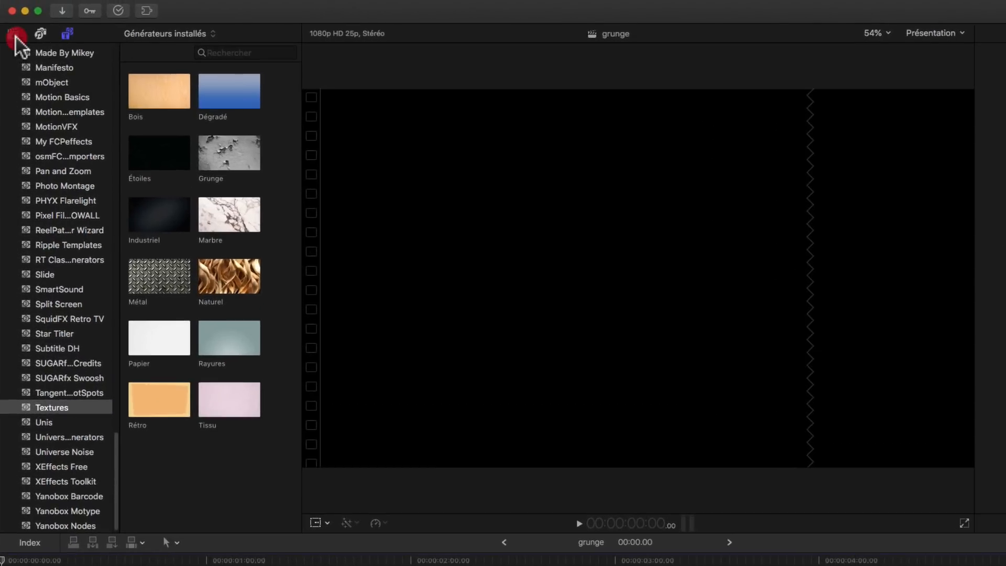
- Append the Intense generator from the Unis category to the empty grunge timeline and fit the whole clip in view
left_click(11, 25)
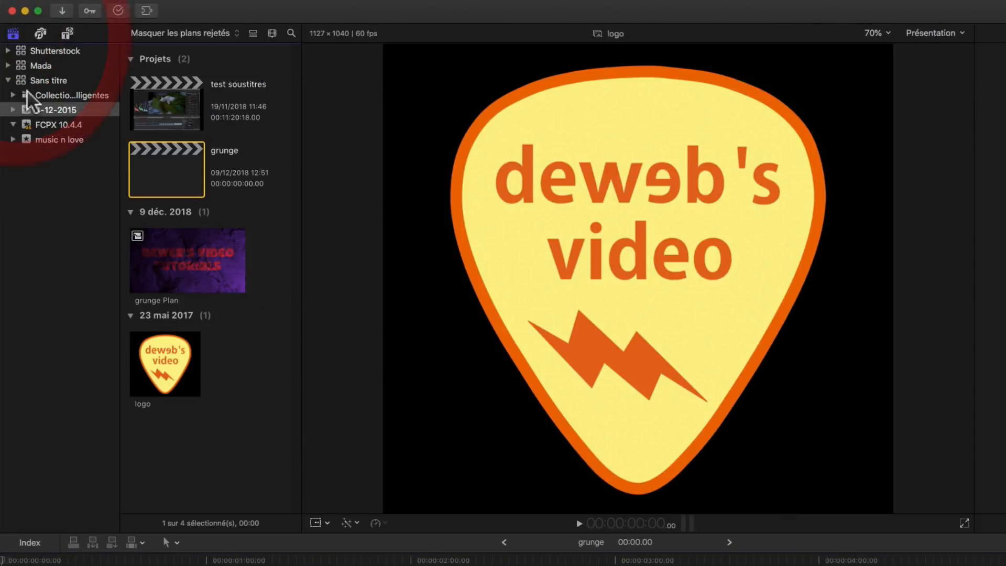
left_click(68, 33)
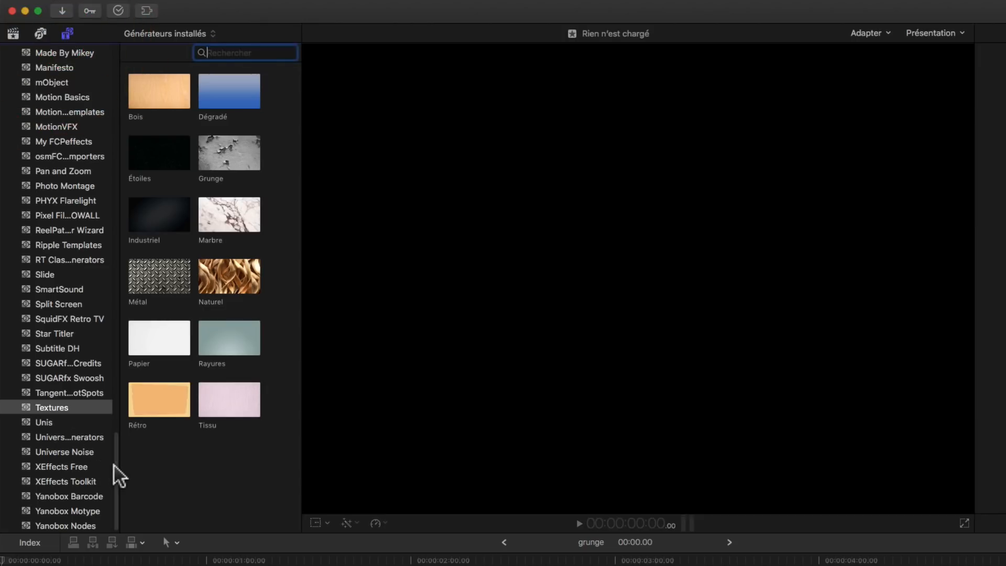
left_click_drag(115, 469, 142, 52)
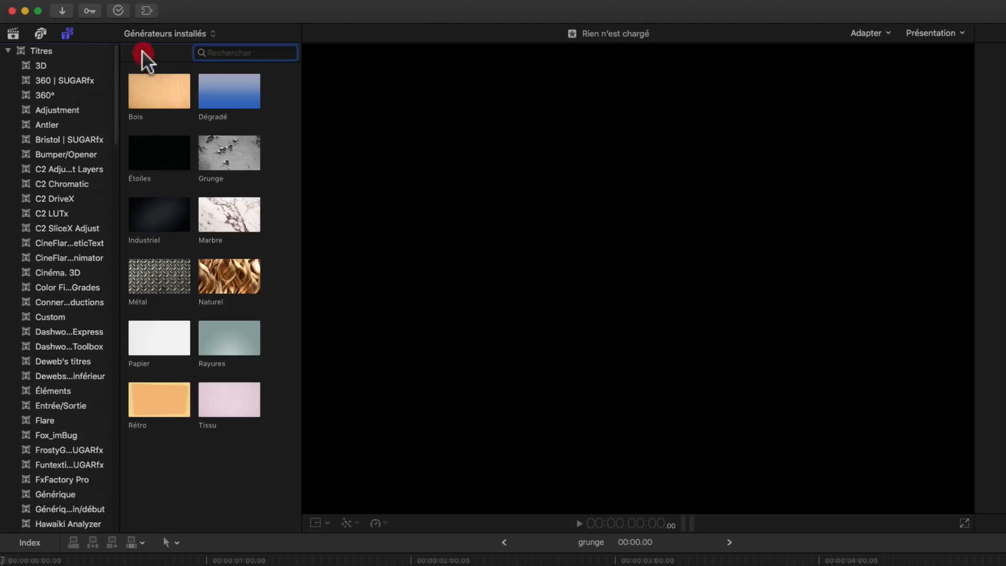
left_click(8, 51)
left_click_drag(117, 90, 125, 458)
left_click(36, 421)
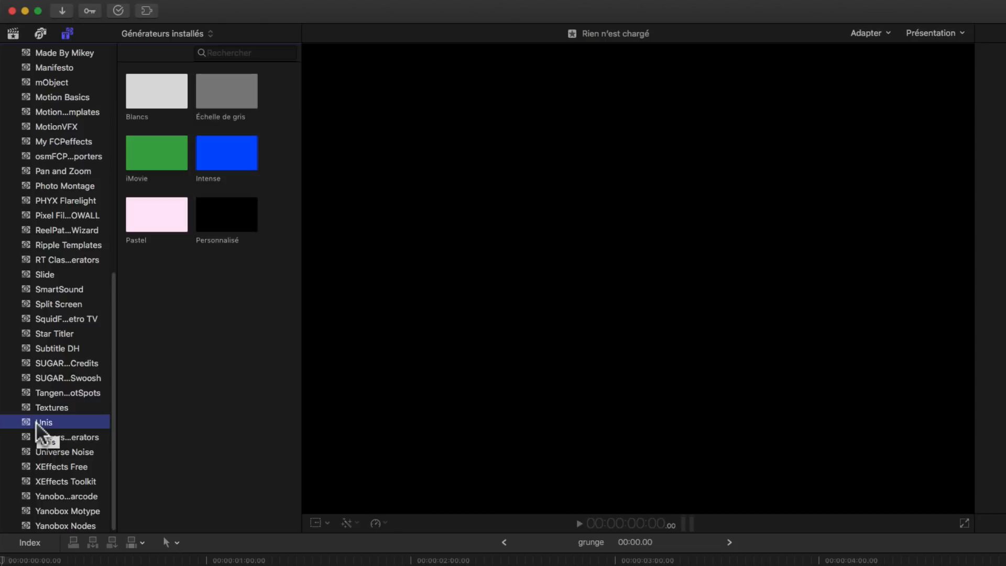
left_click(235, 154)
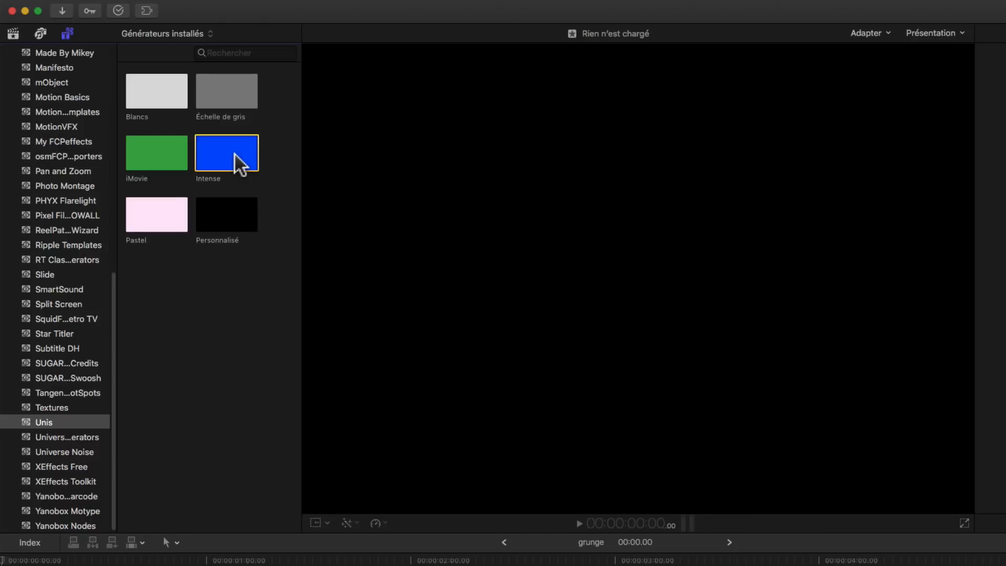
key("e")
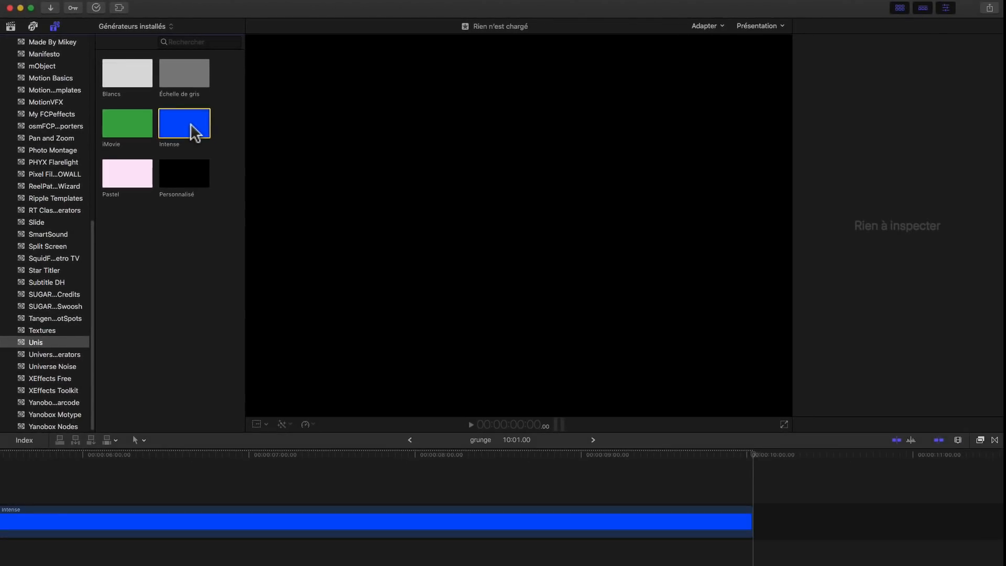
key("shift+z")
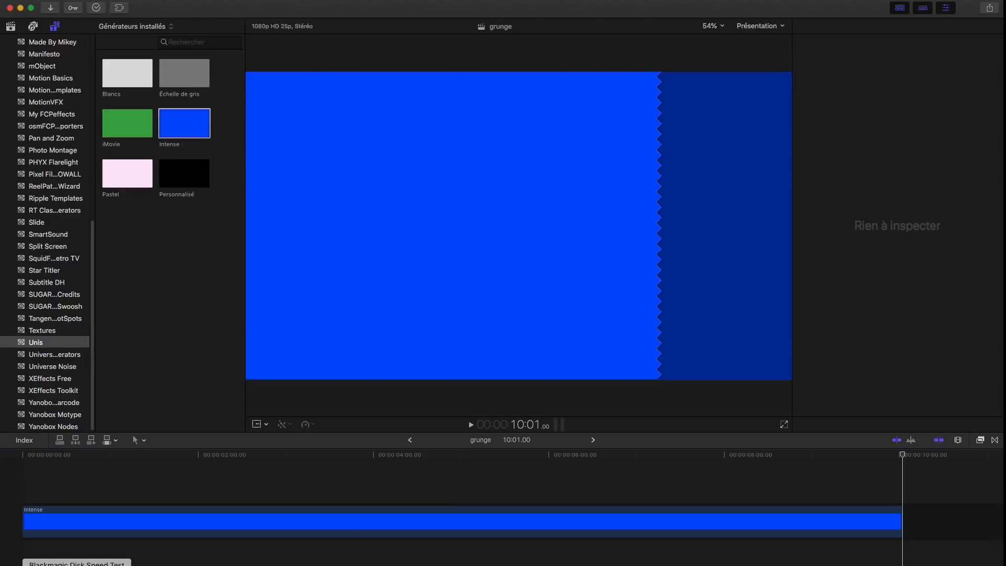
- Set the Intense generator's published Color parameter to Purple
left_click(393, 523)
left_click(945, 8)
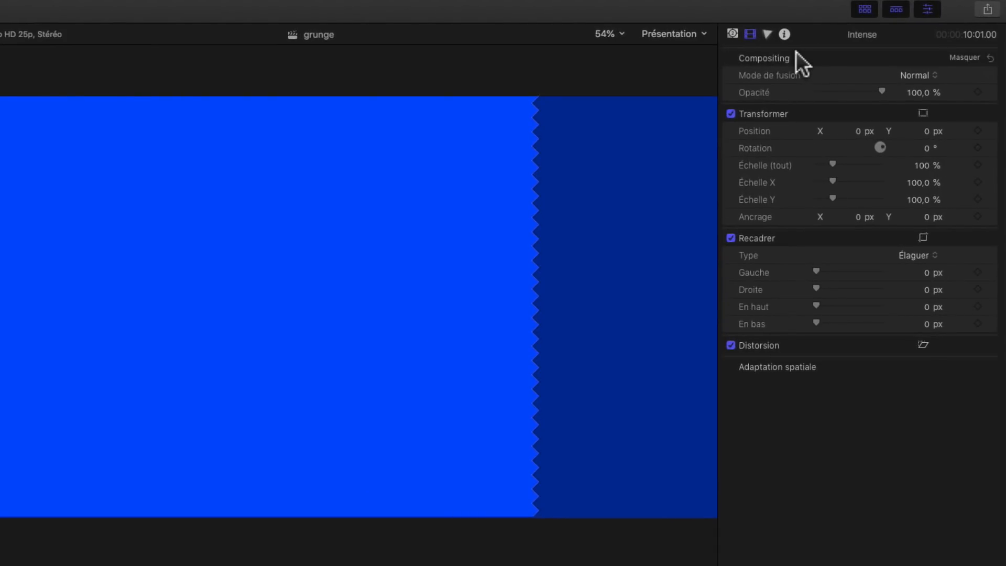
left_click(732, 34)
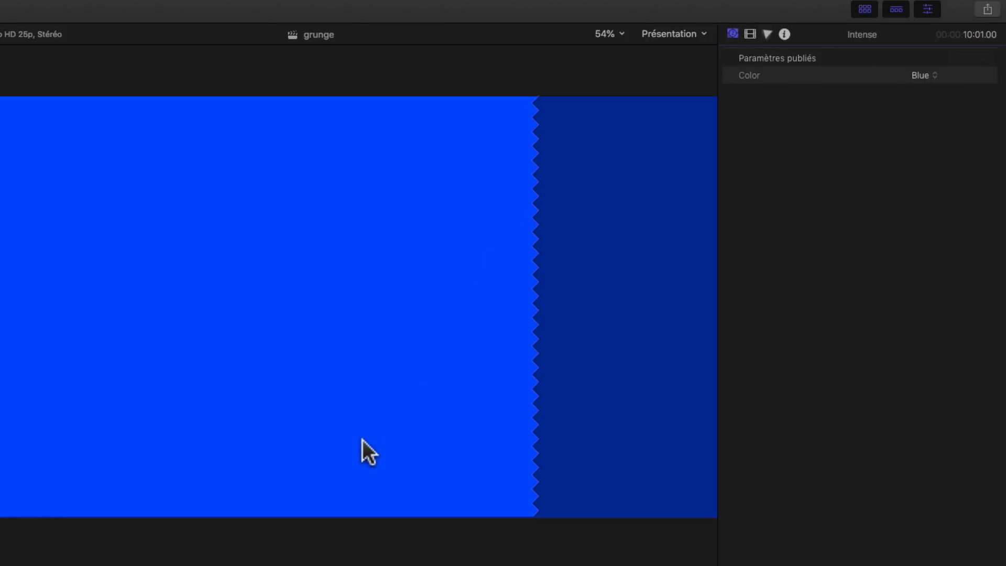
left_click(926, 75)
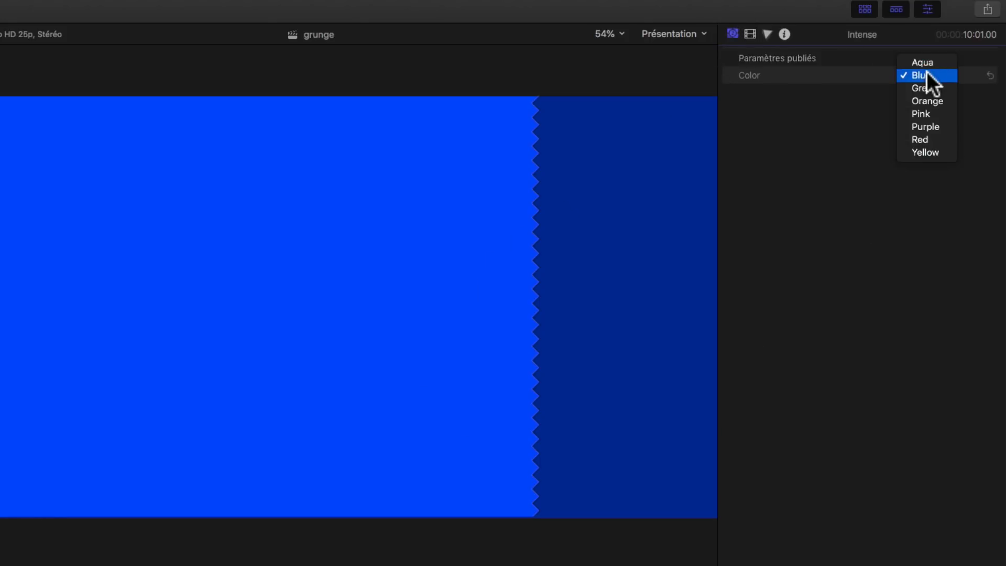
left_click(929, 127)
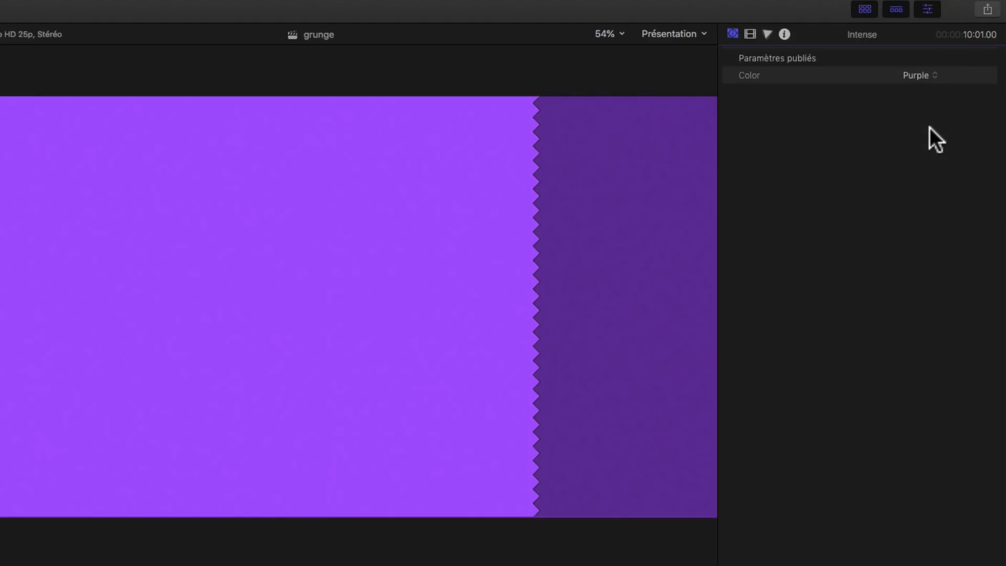
- Lower the purple background clip's opacity to about 28.1 %
left_click(753, 33)
left_click(877, 93)
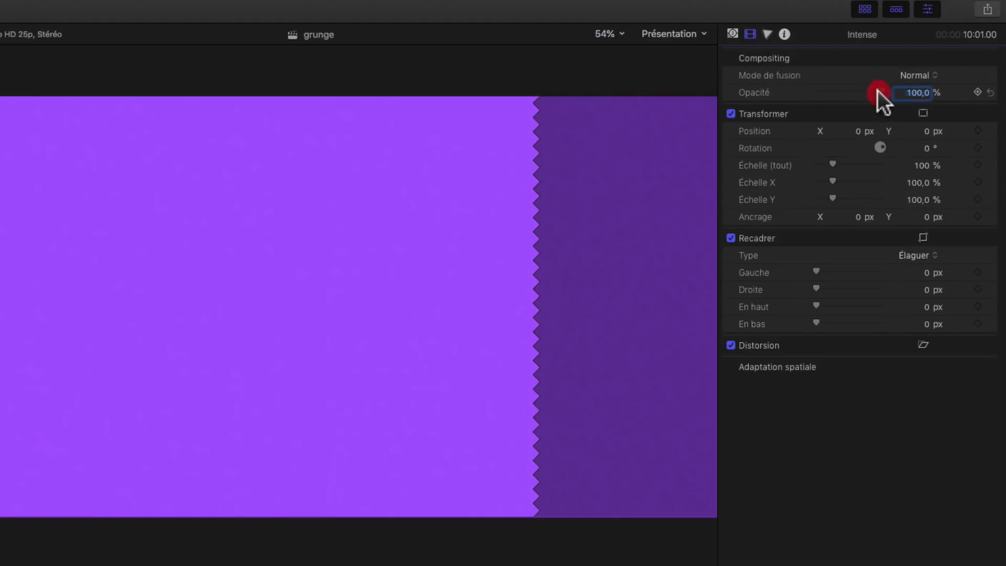
left_click_drag(877, 90, 833, 93)
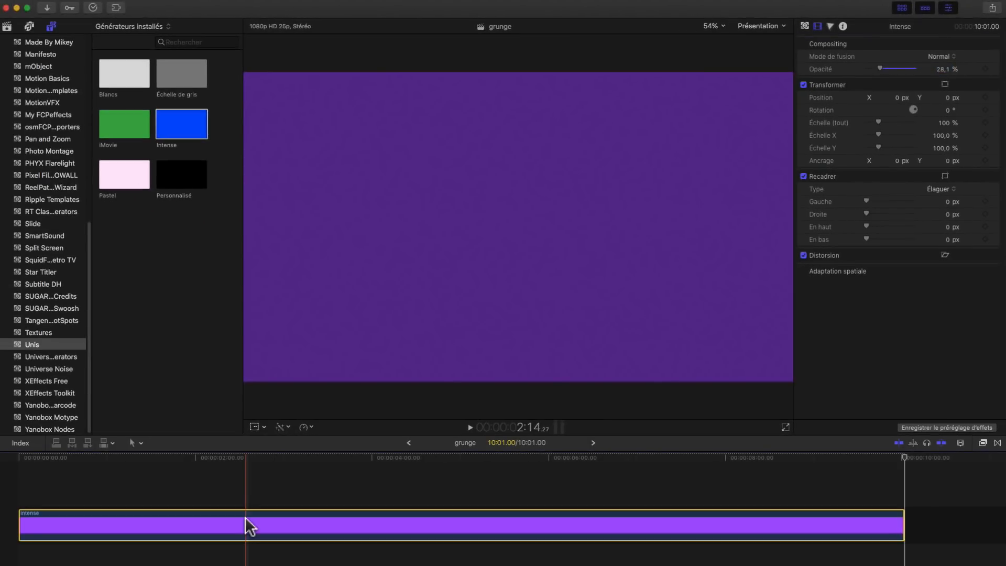
- Mark the background clip's full range and connect a standard title (Titre standard) above it
key("x")
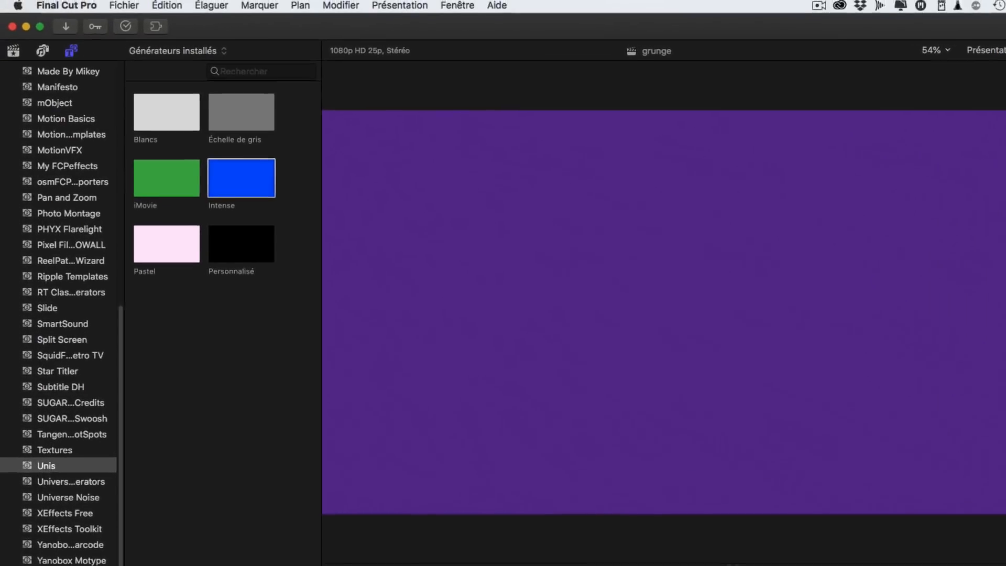
left_click(173, 8)
mouse_move(196, 497)
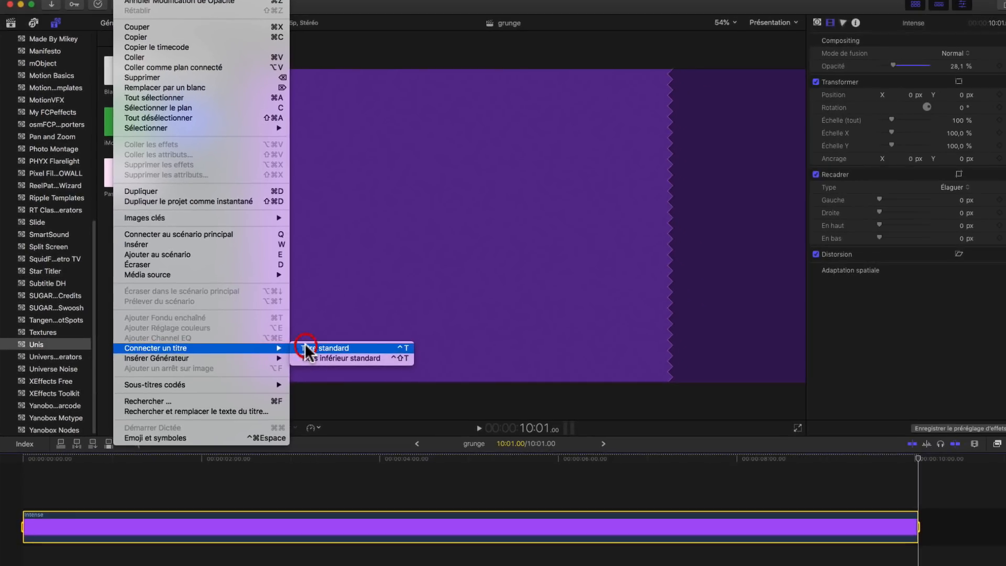
left_click(306, 348)
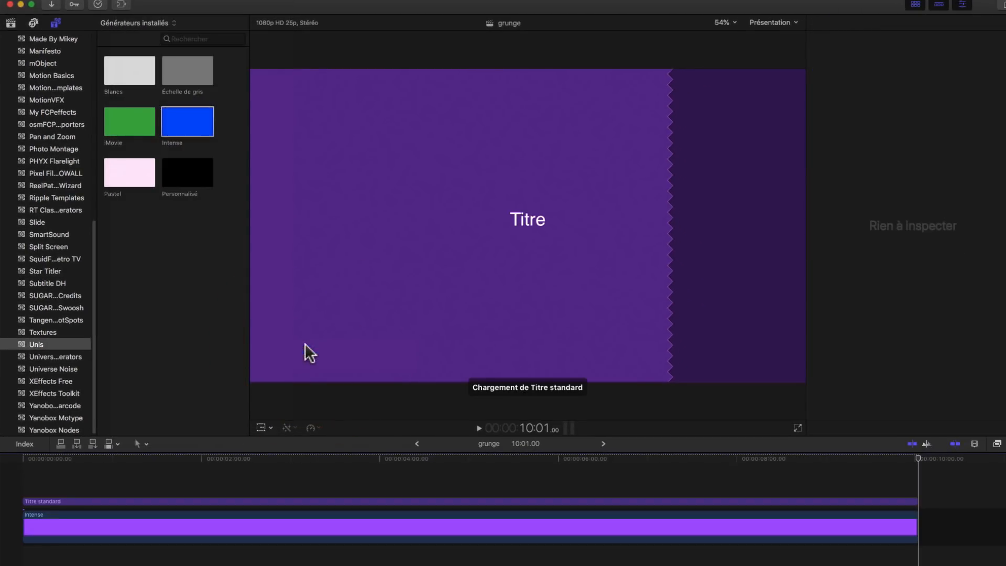
- Replace the standard title's placeholder text with "DEWEB'S VIDEO" in all capitals
left_click(310, 459)
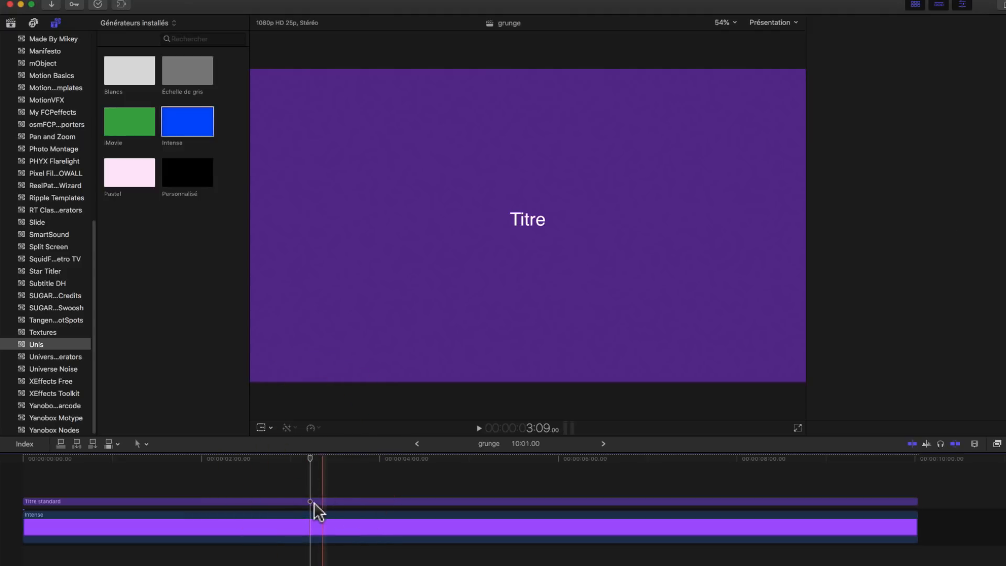
left_click(314, 502)
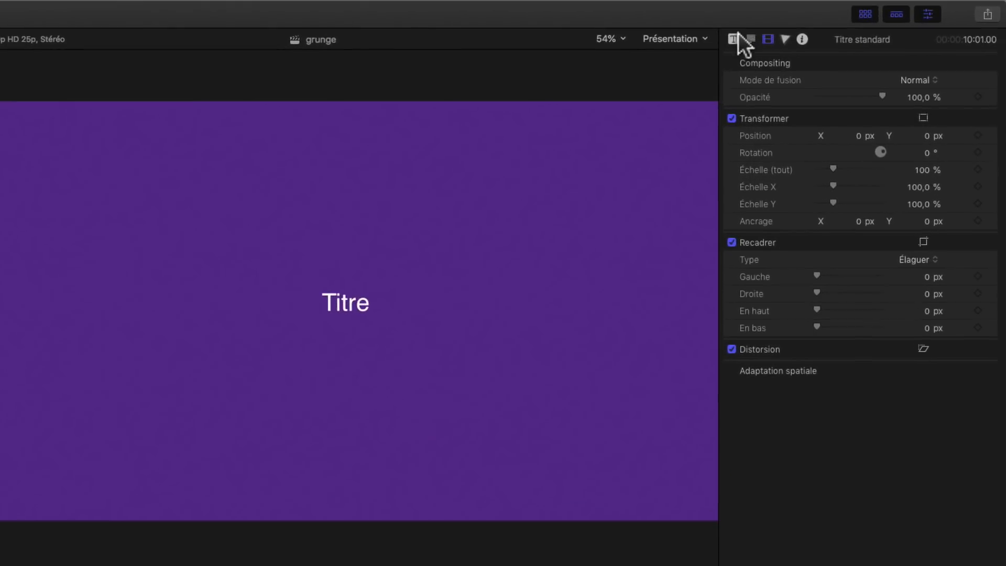
left_click(750, 38)
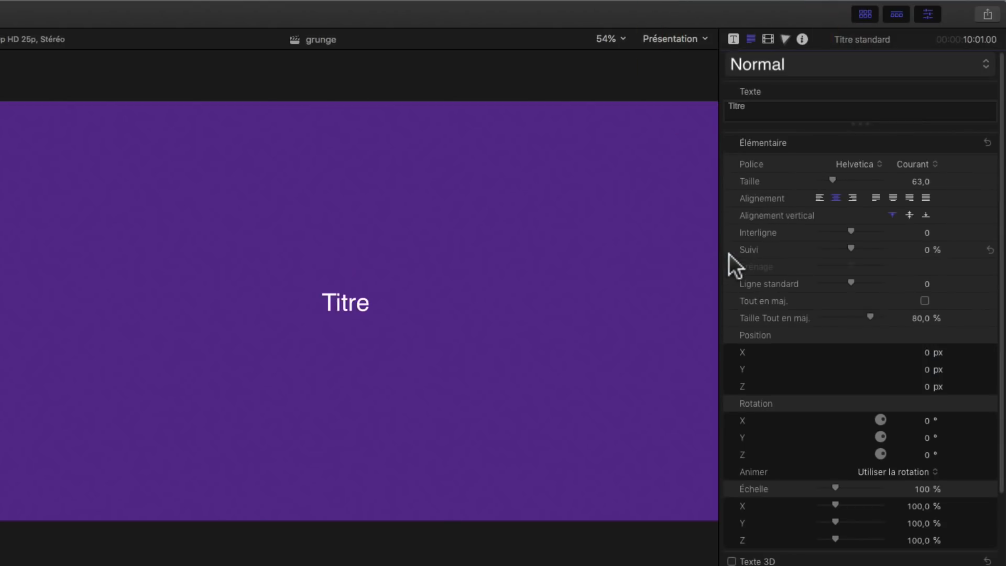
left_click_drag(755, 102, 715, 99)
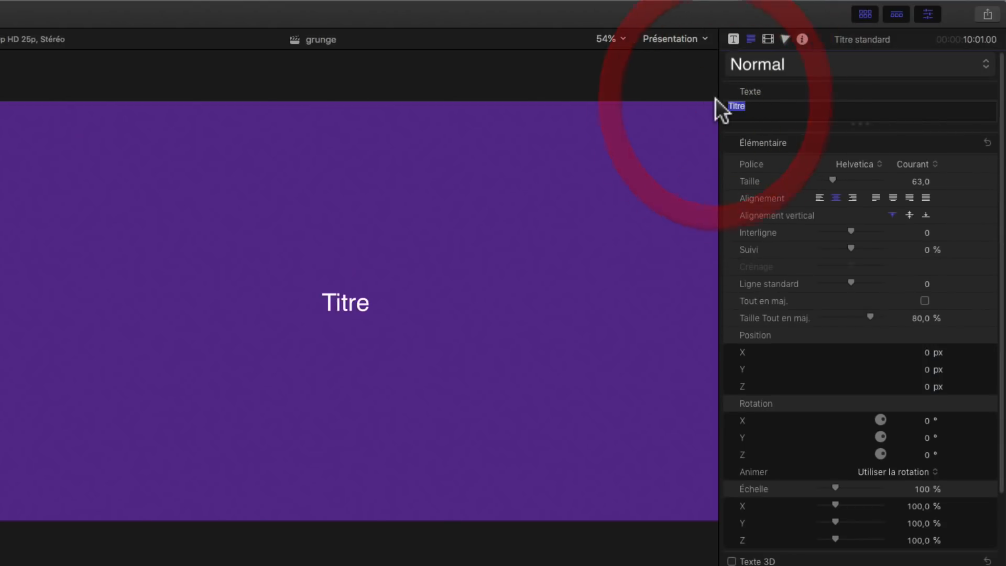
type("DEWEB")
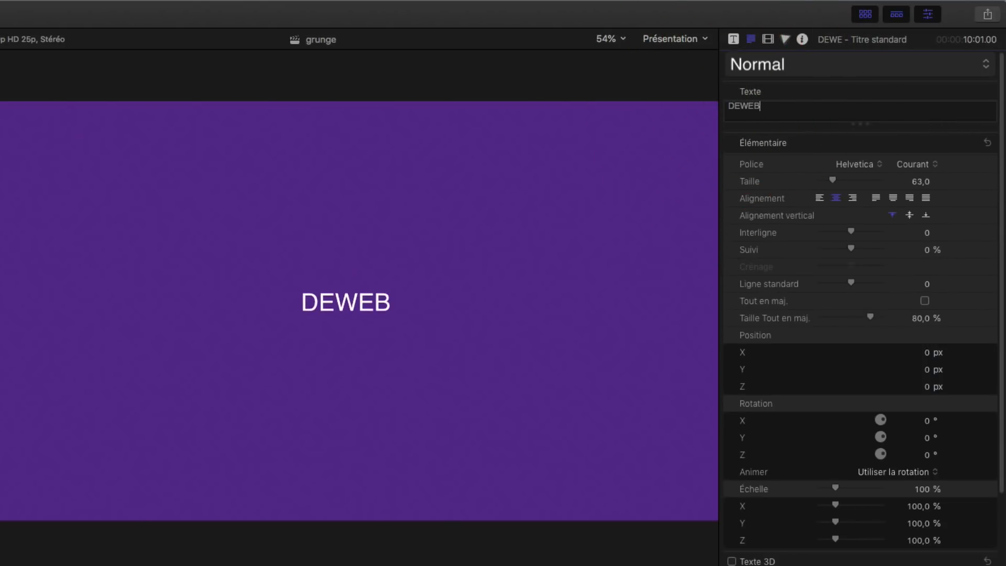
type("'s V")
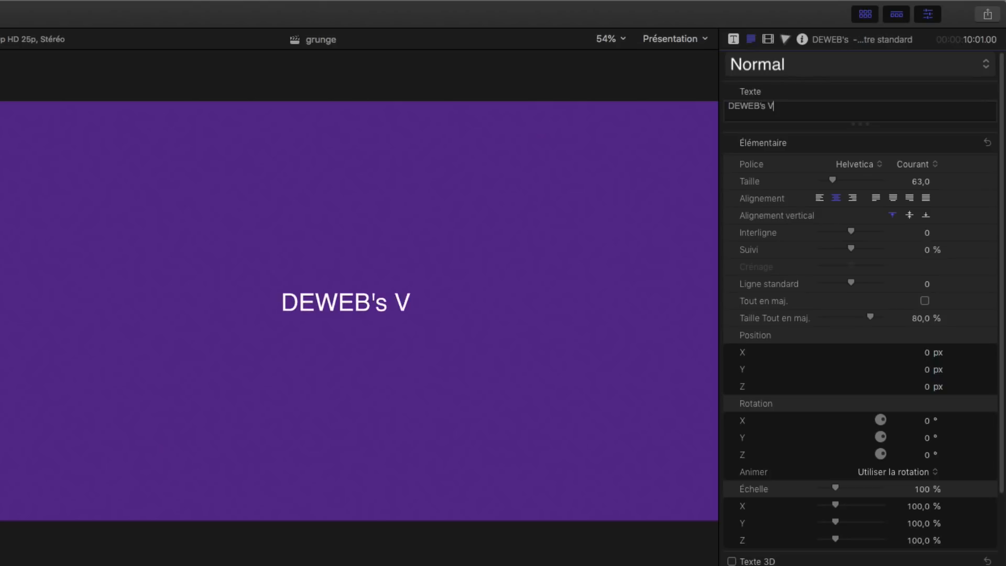
type("IDEO")
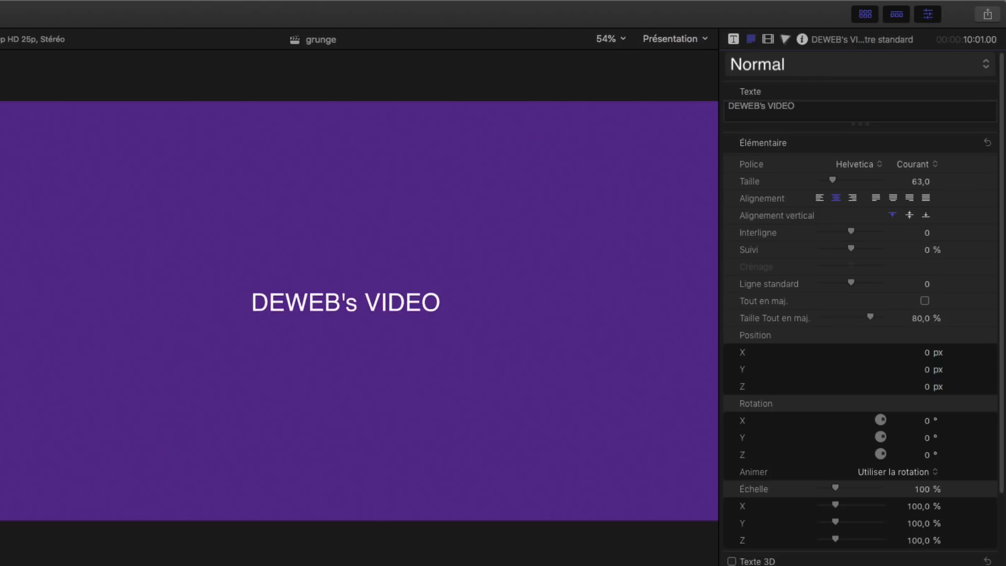
left_click(766, 106)
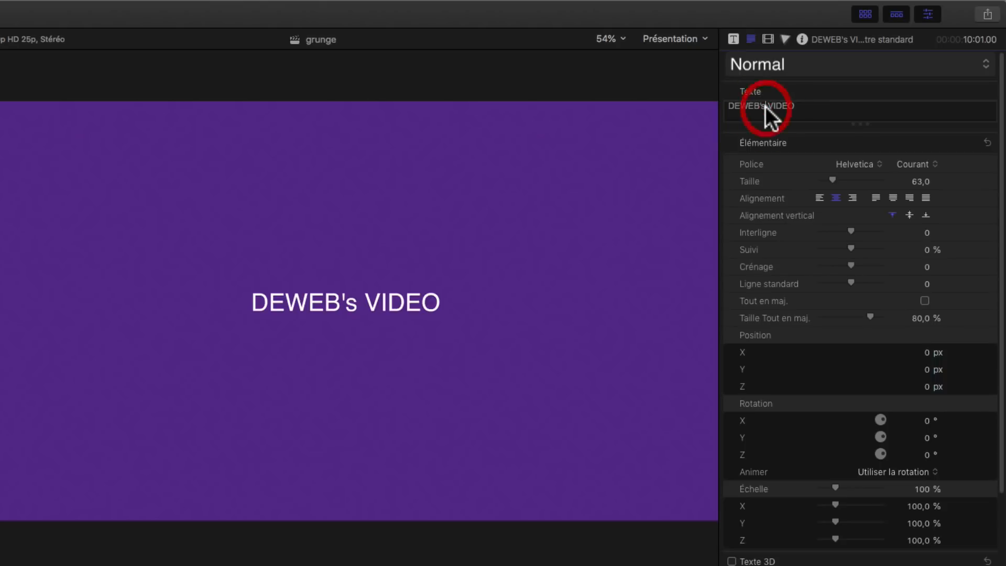
key("BackSpace")
type("S")
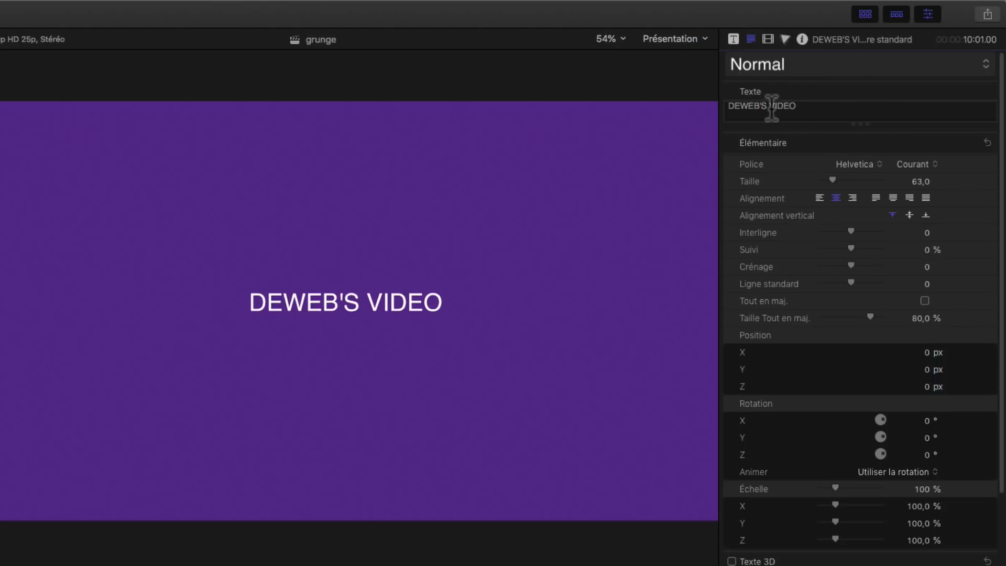
- Add a second line reading "TUTORIALS" to the title text
left_click(803, 106)
key("Return")
type("T")
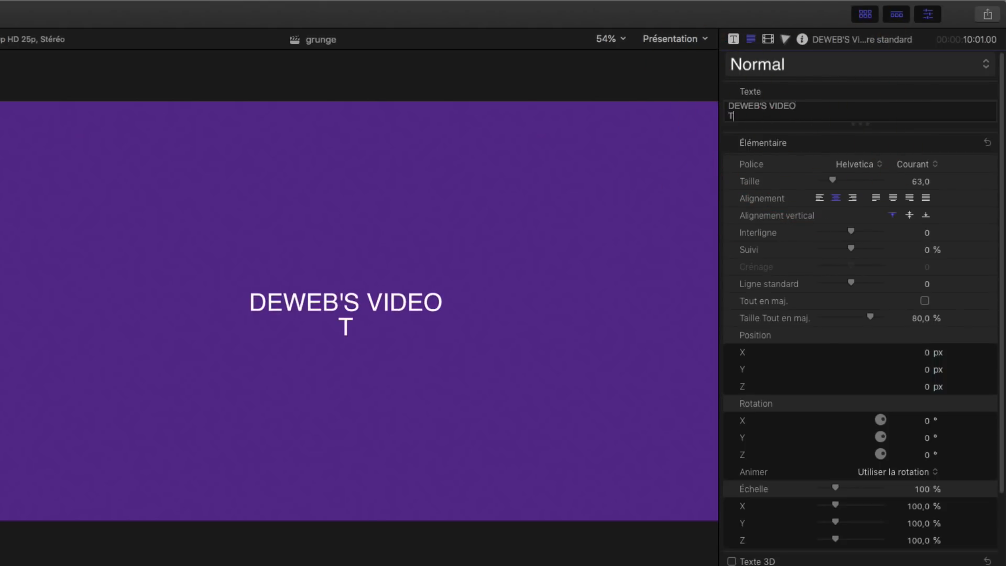
type("UTORIALS")
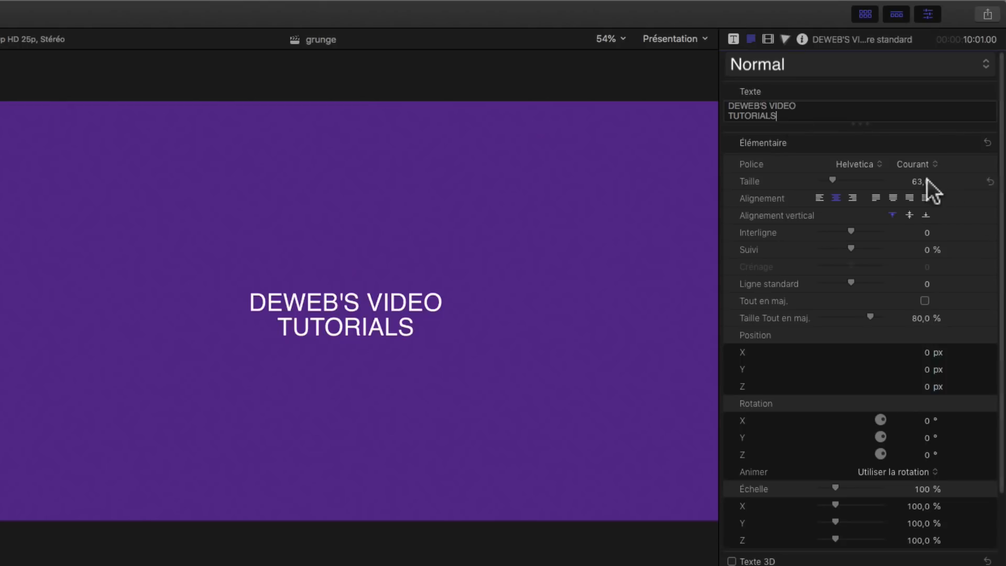
- Set the title's font to Gill Sans Ultra Bold and enlarge its size to about 171
left_click(876, 164)
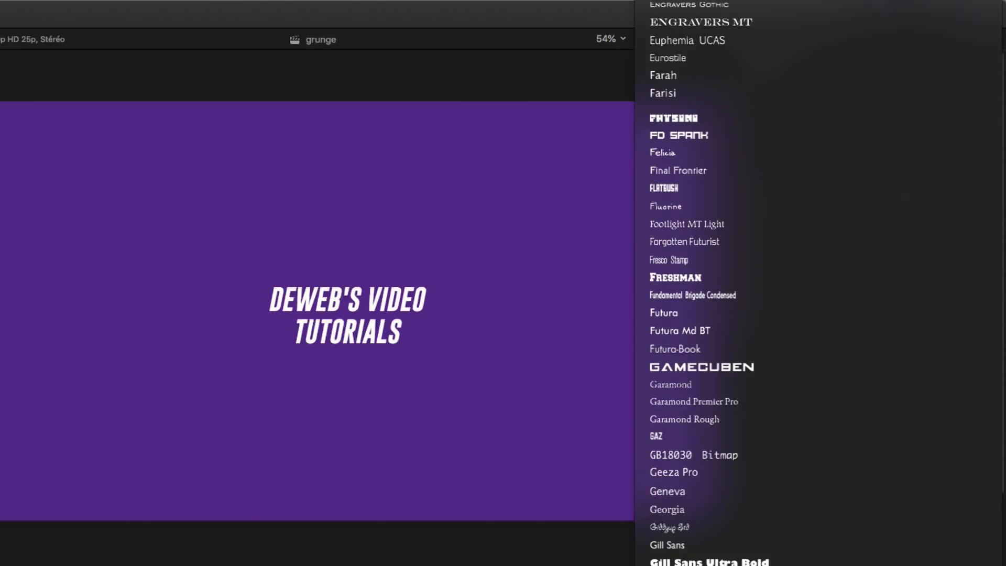
left_click(849, 560)
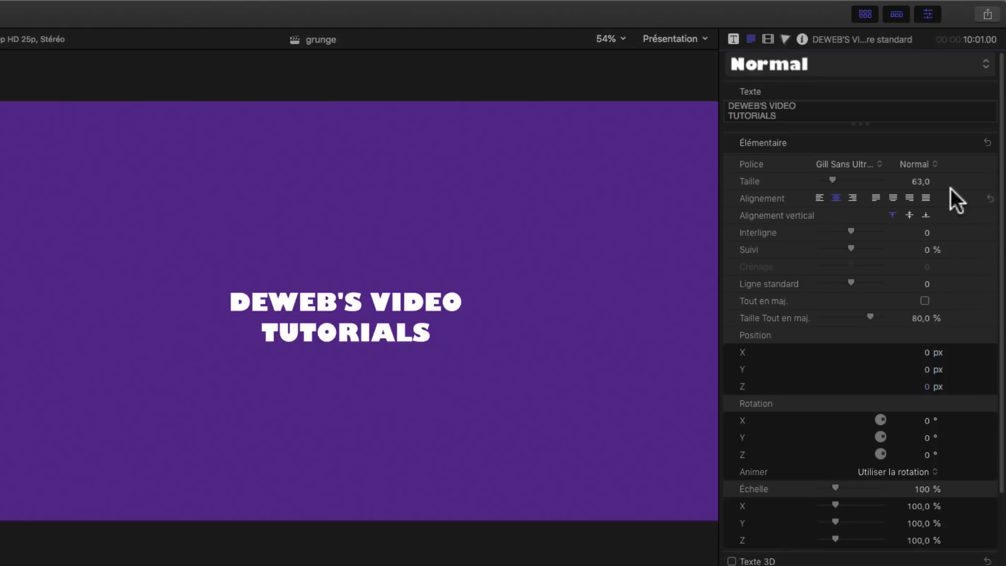
left_click_drag(833, 180, 855, 178)
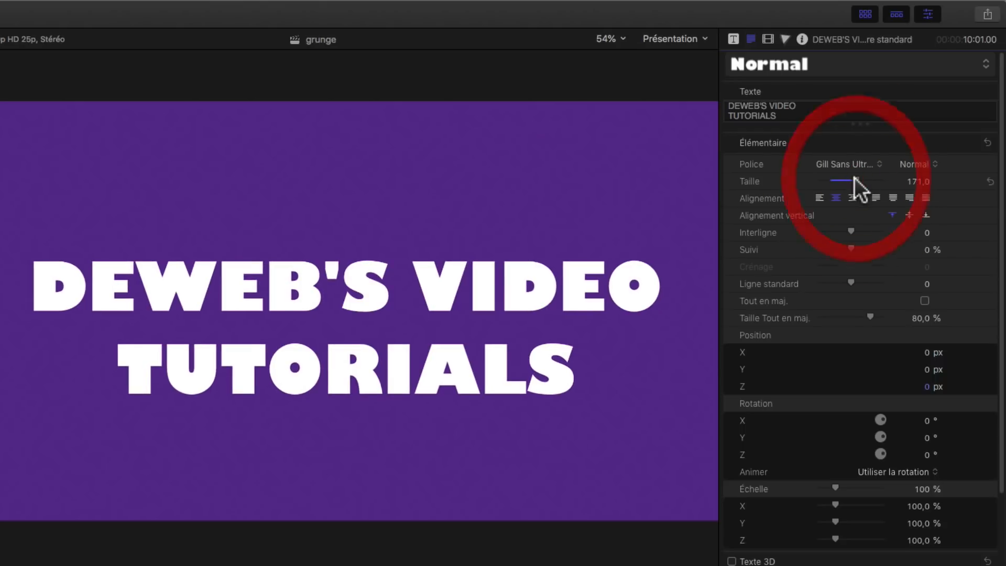
- Move the title slightly upward to about X 3.52, Y 42.54 px and change its face colour to red
left_click_drag(379, 337, 382, 319)
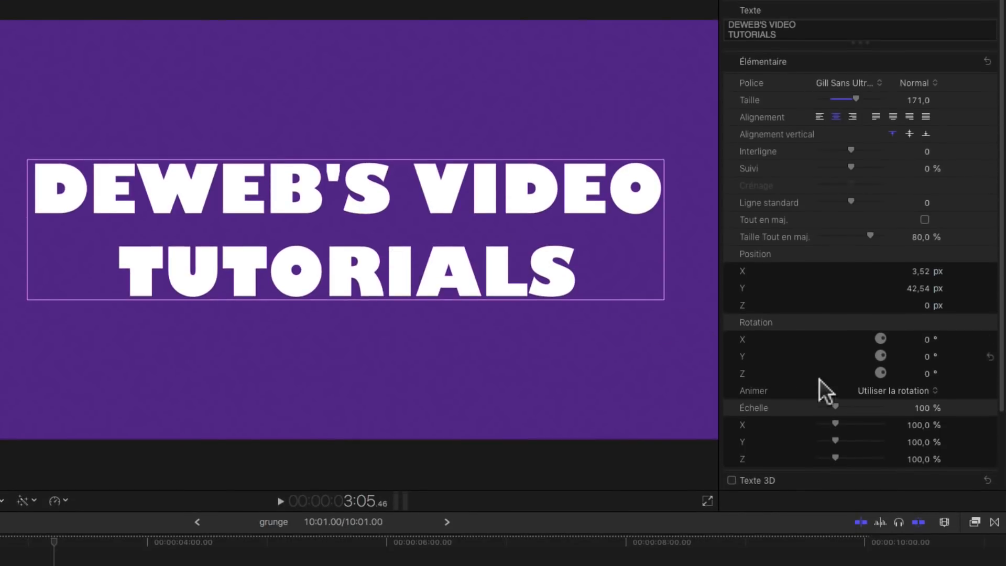
scroll(859, 380, "down", 4)
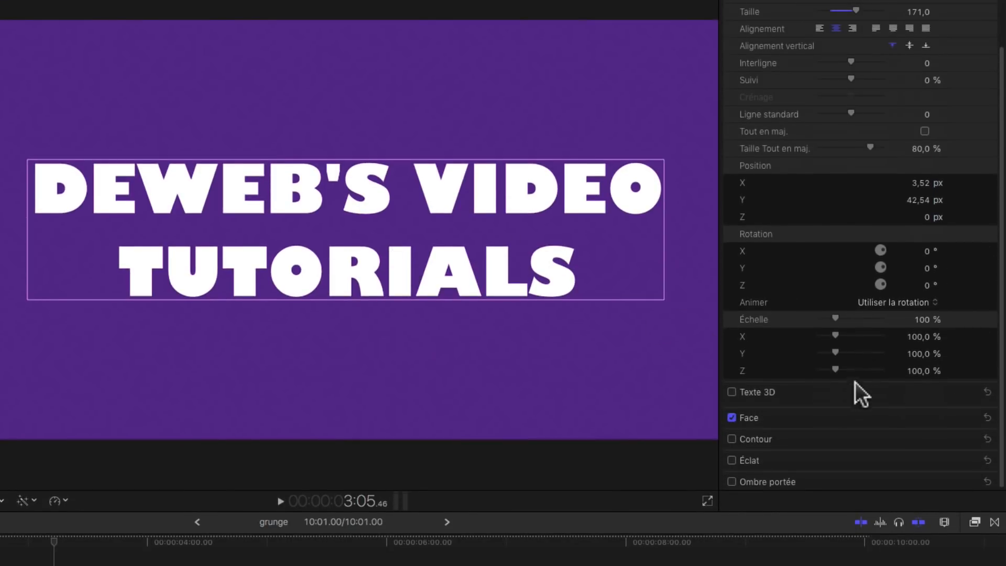
left_click(967, 418)
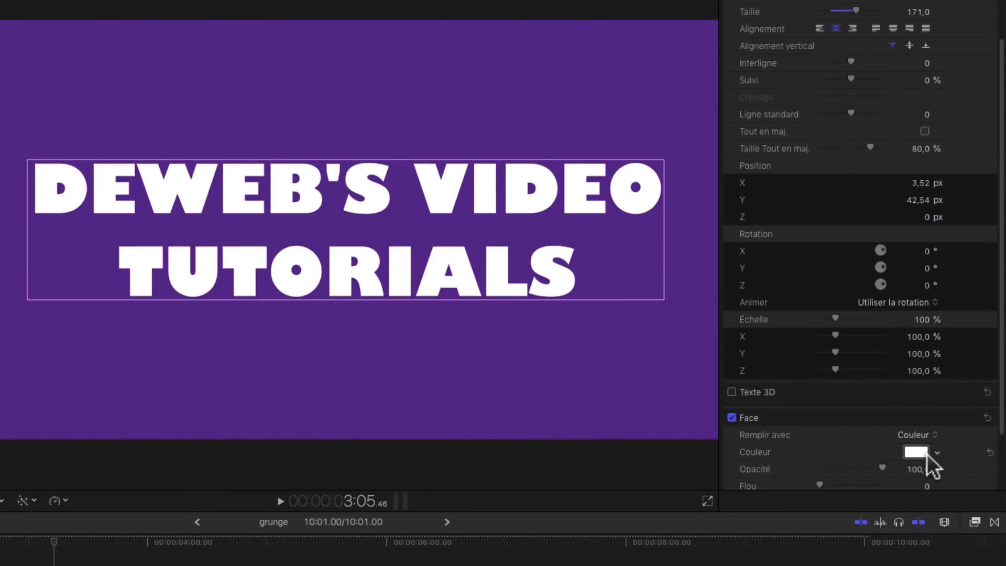
left_click(916, 450)
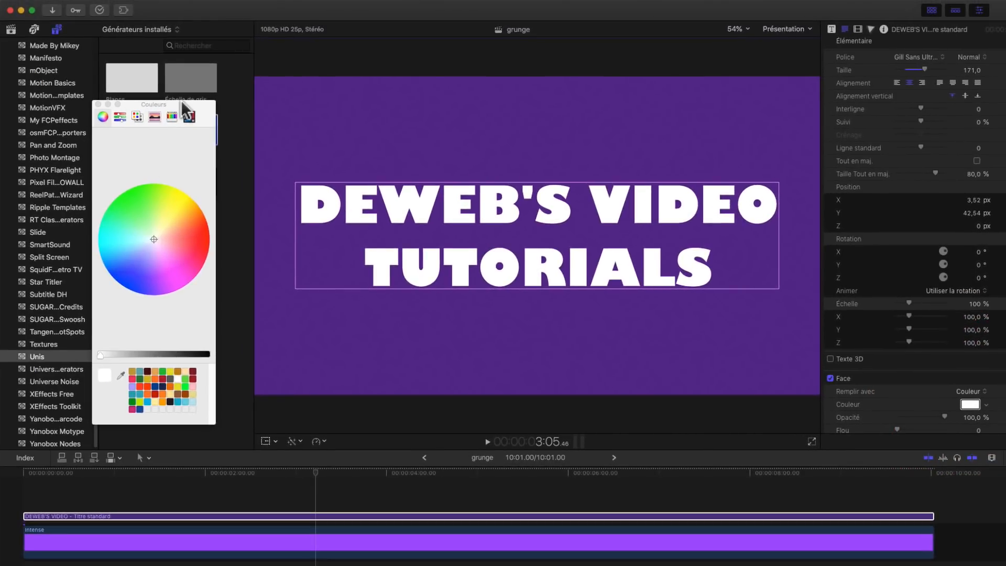
left_click_drag(182, 104, 219, 119)
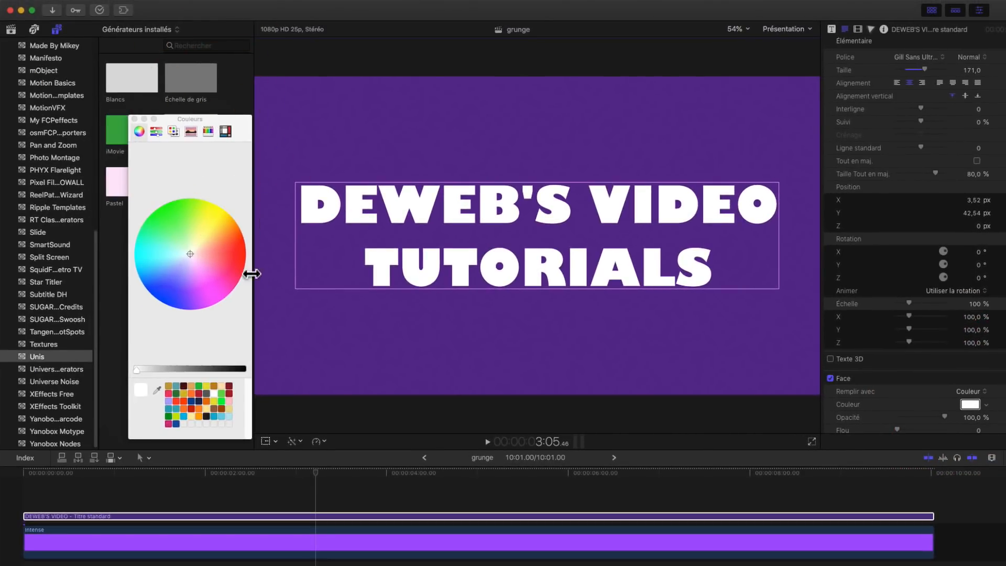
left_click(242, 254)
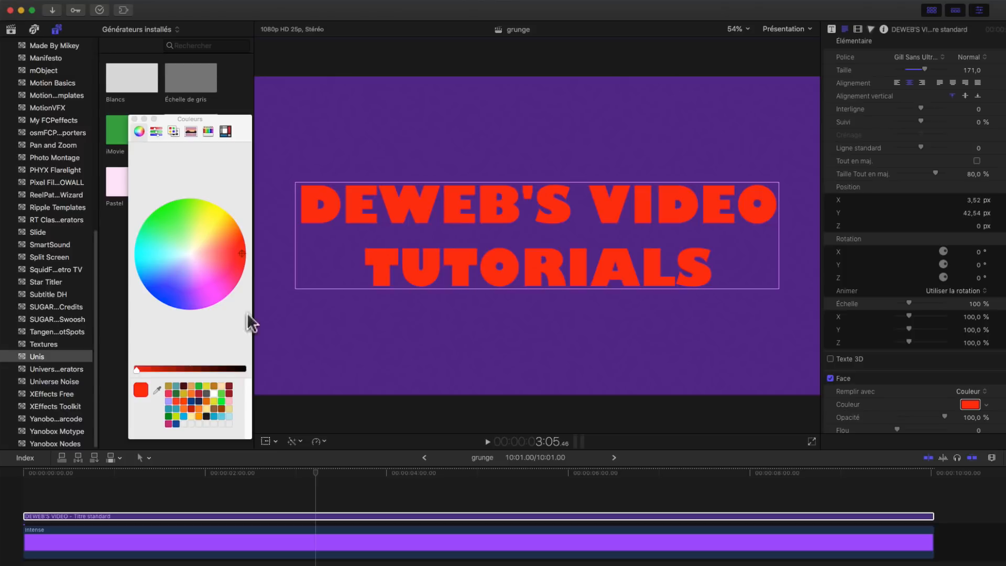
left_click(134, 119)
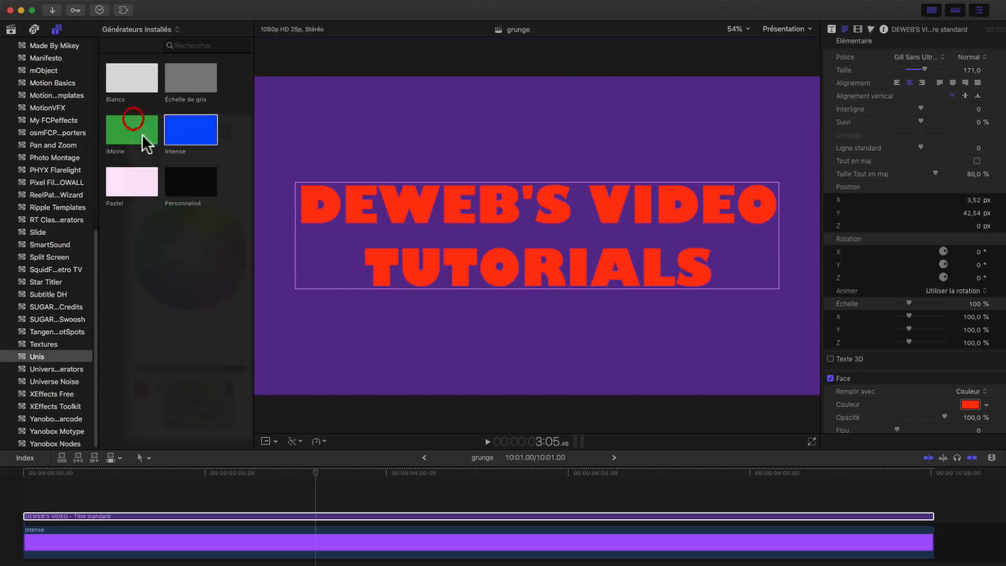
- Mark the background clip's full range and connect the Grunge texture generator above the title
left_click(270, 545)
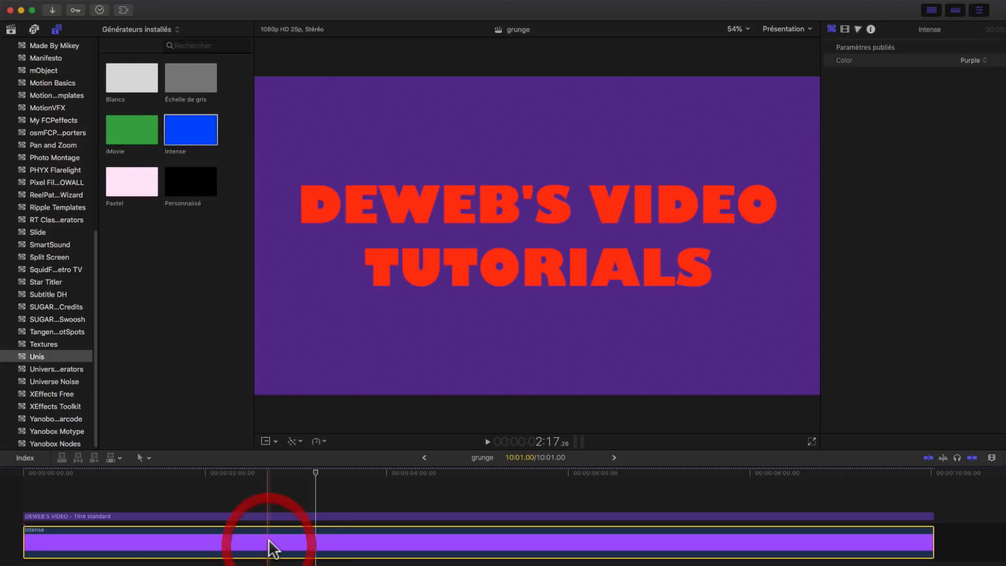
key("x")
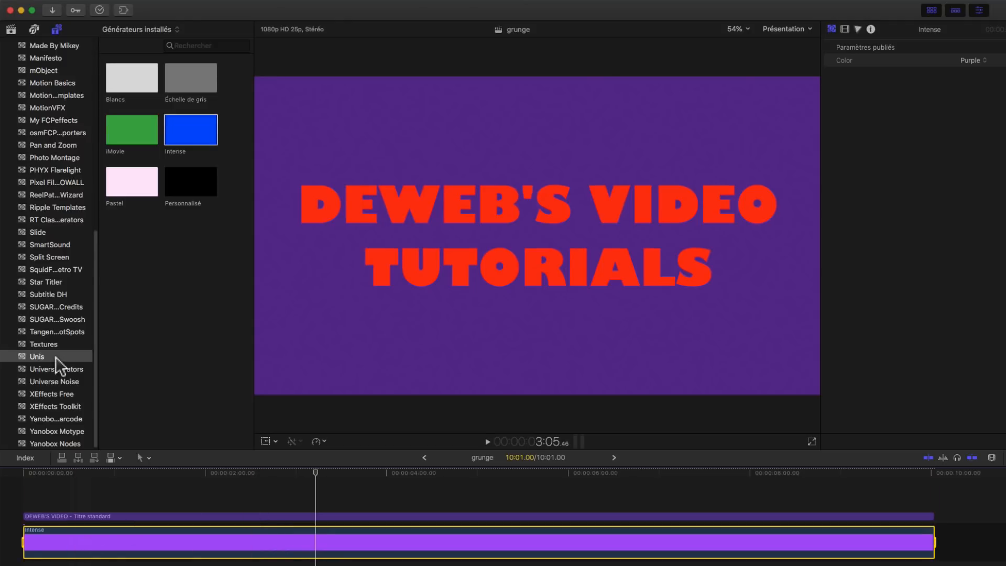
left_click(38, 344)
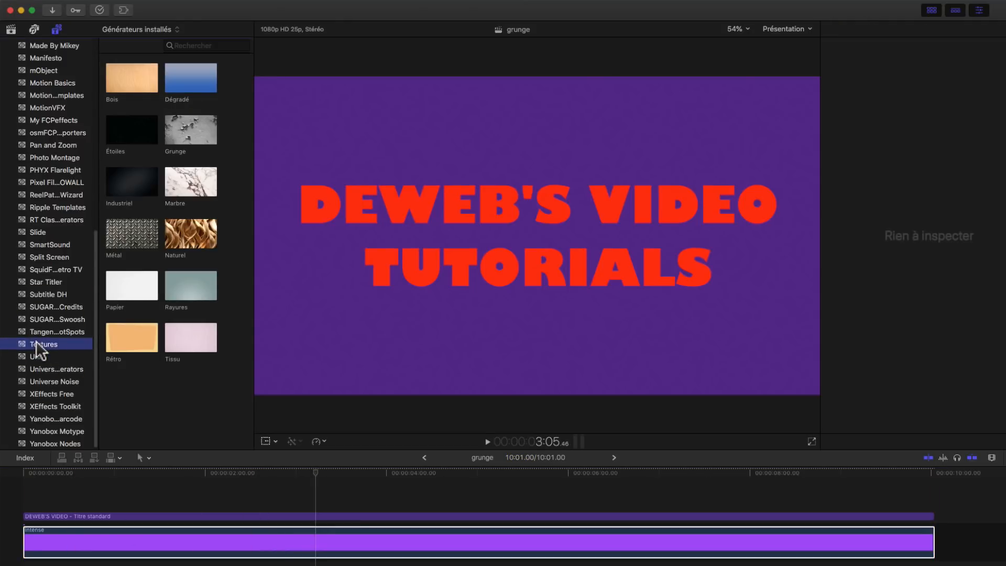
left_click(186, 127)
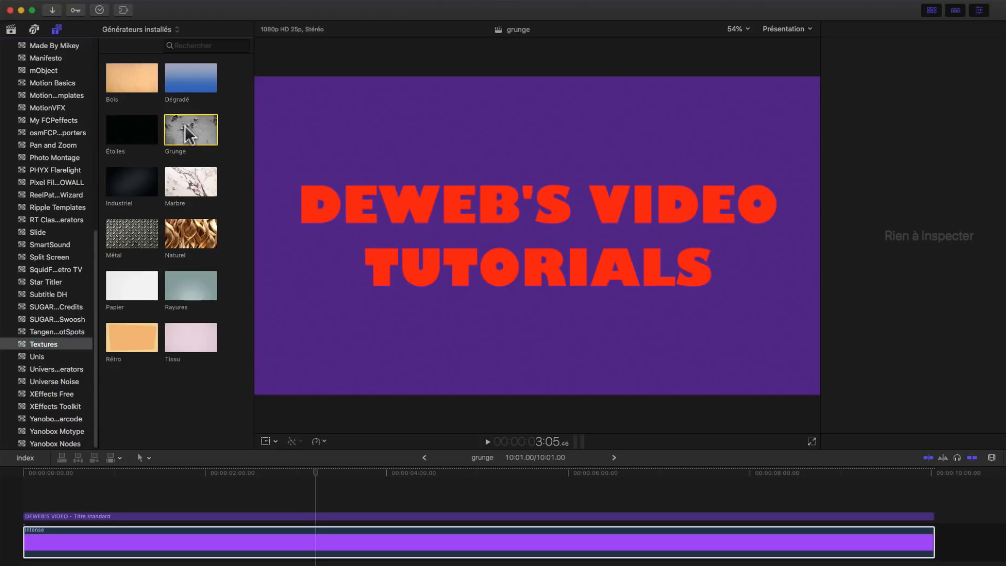
key("q")
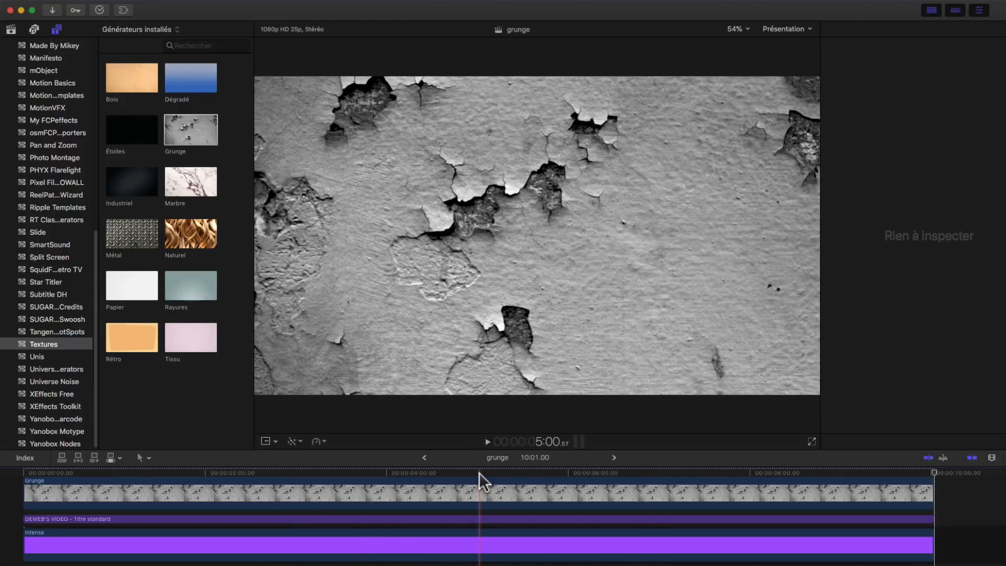
- Set the Grunge clip's texture type to Texture 4
left_click(539, 487)
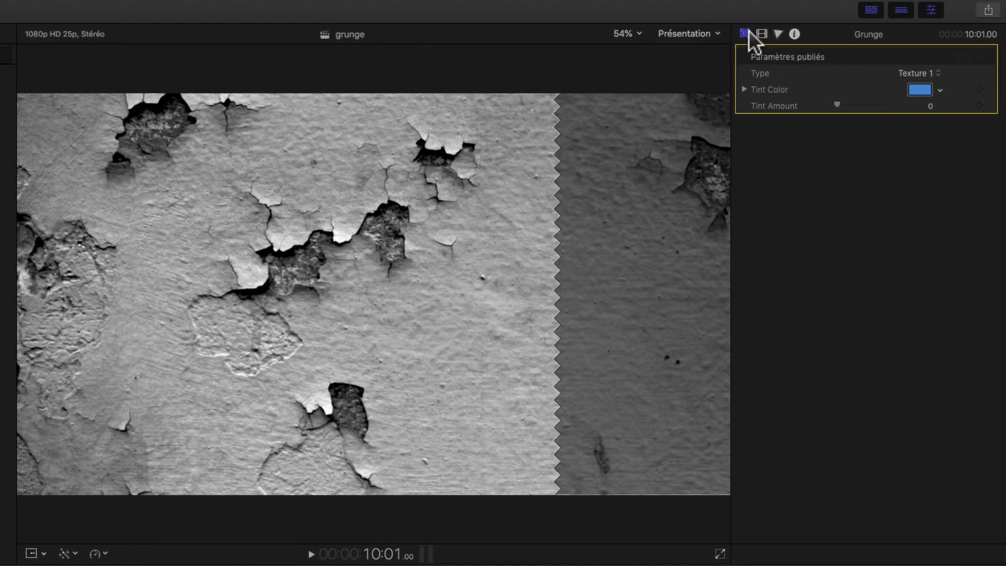
left_click(750, 33)
left_click(932, 72)
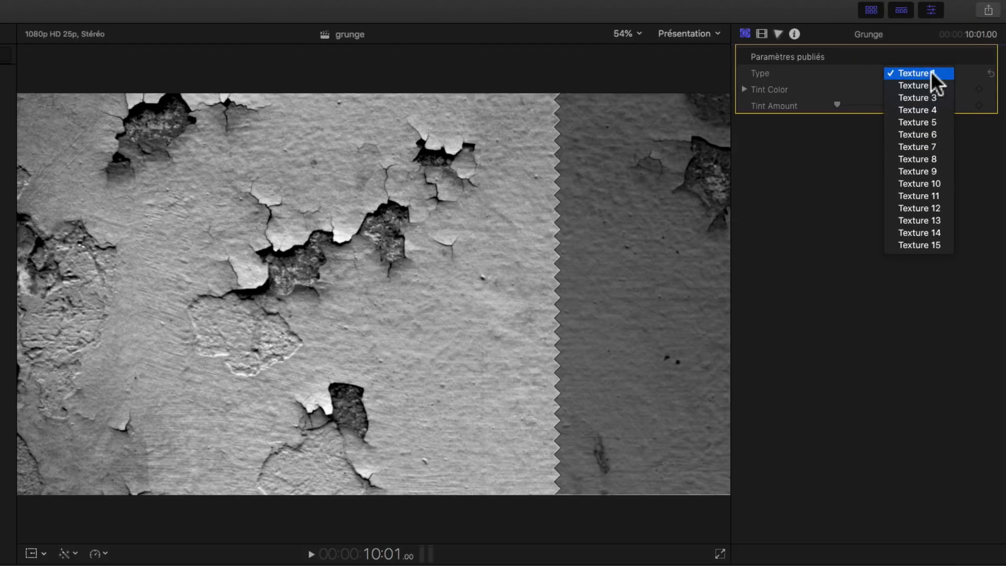
left_click(923, 107)
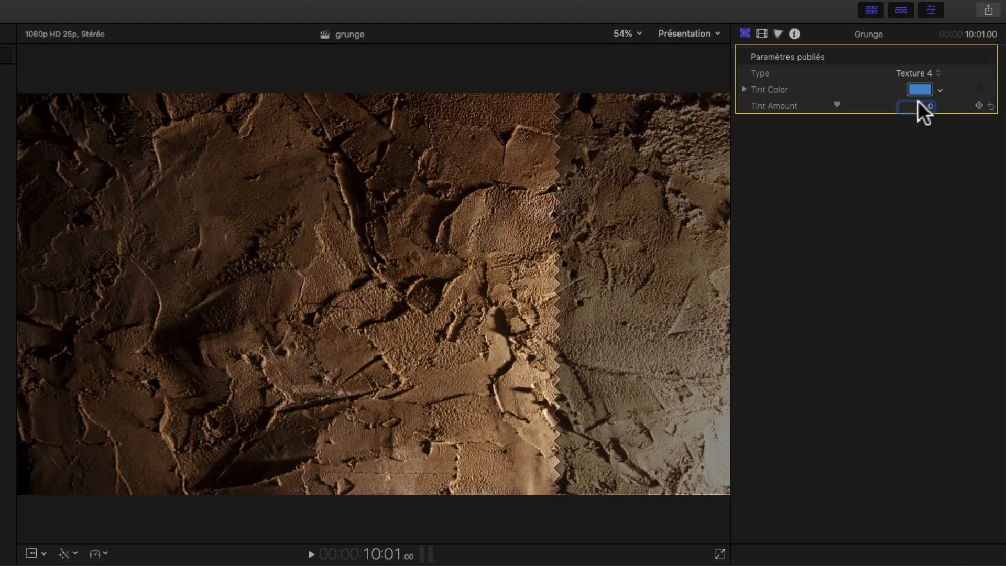
- Tint the Grunge texture purple with a tint amount of 1.0
left_click(926, 88)
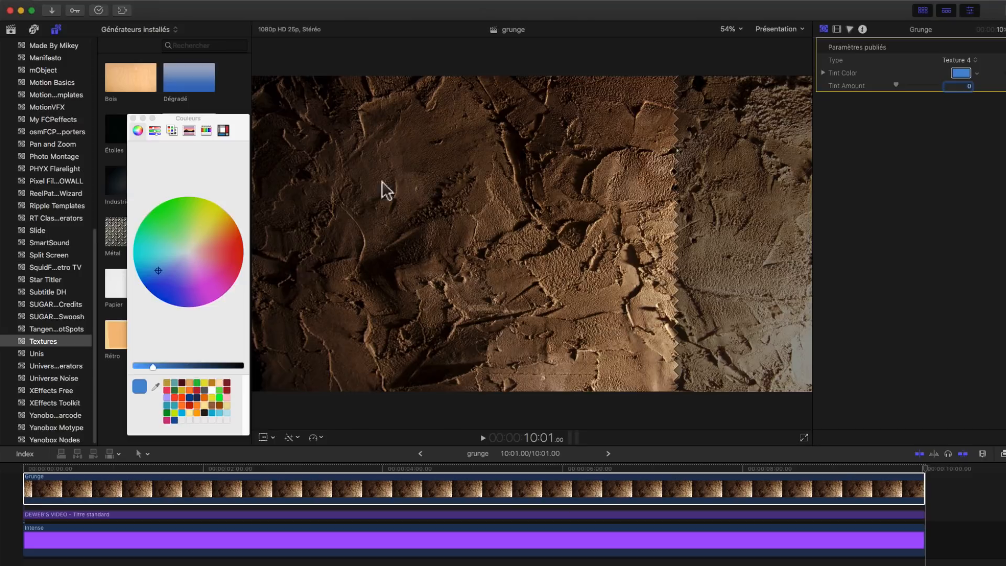
left_click_drag(157, 277, 220, 284)
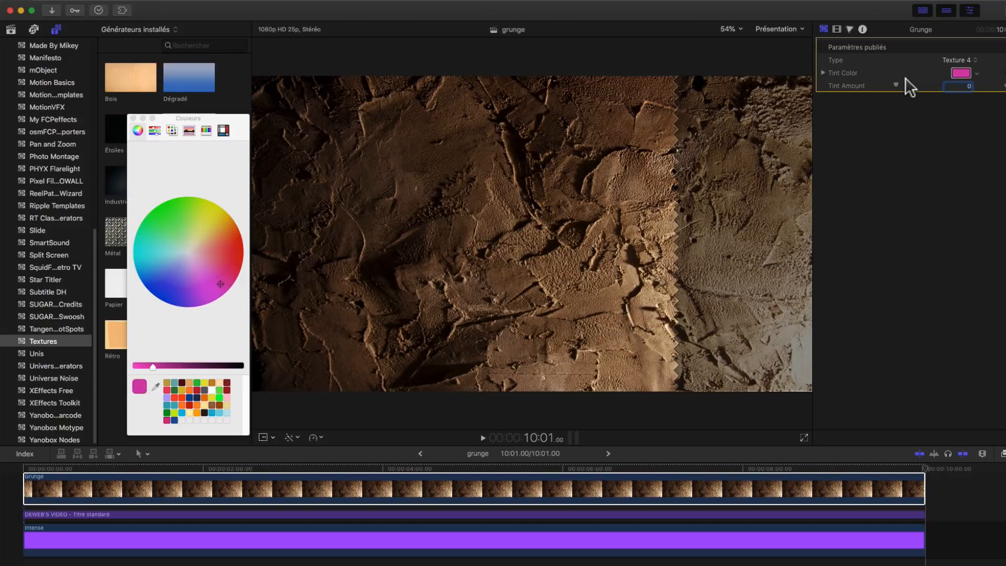
left_click_drag(897, 87, 973, 86)
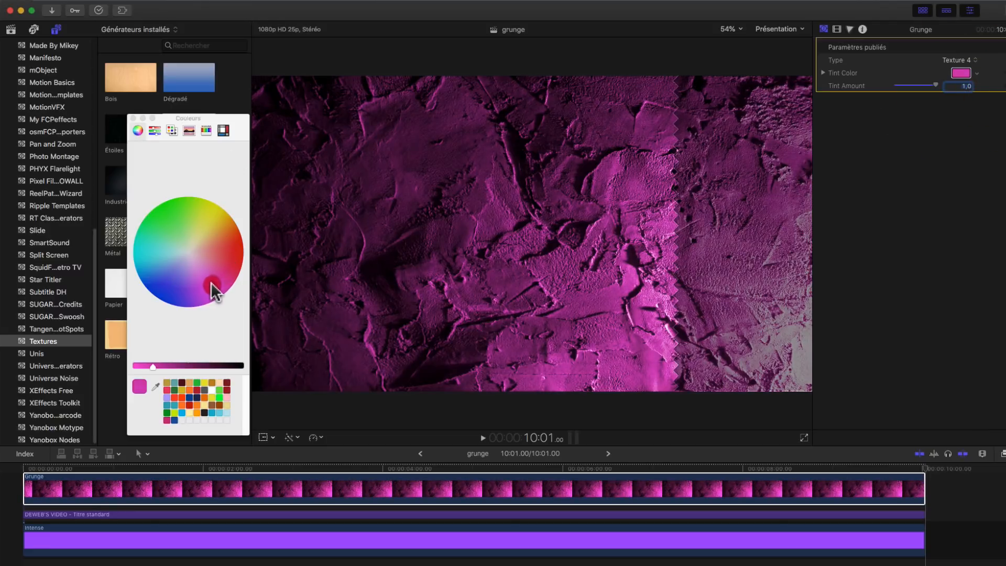
mouse_move(203, 286)
left_mouse_down()
mouse_move(193, 300)
mouse_move(192, 288)
left_mouse_up()
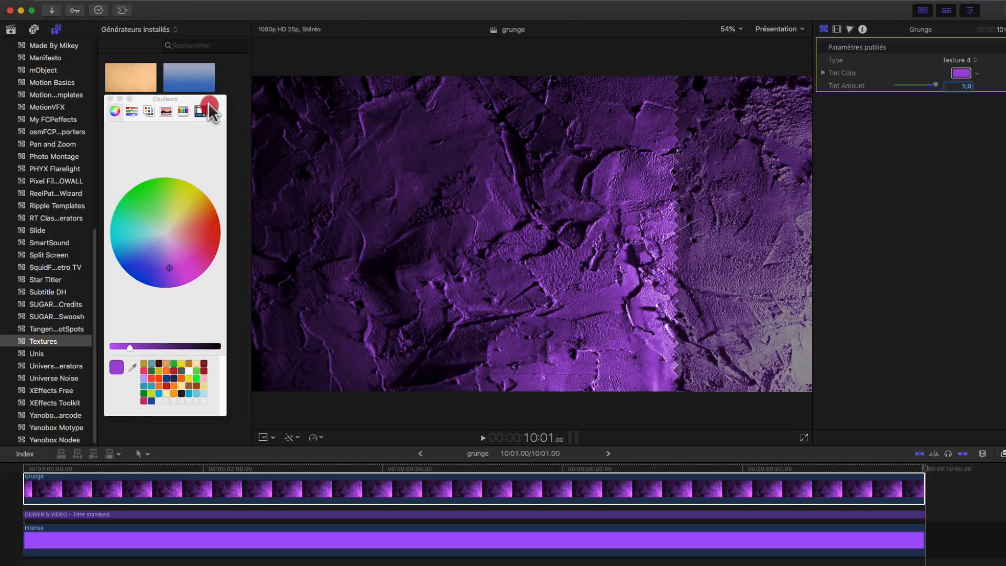
left_click_drag(231, 129, 207, 108)
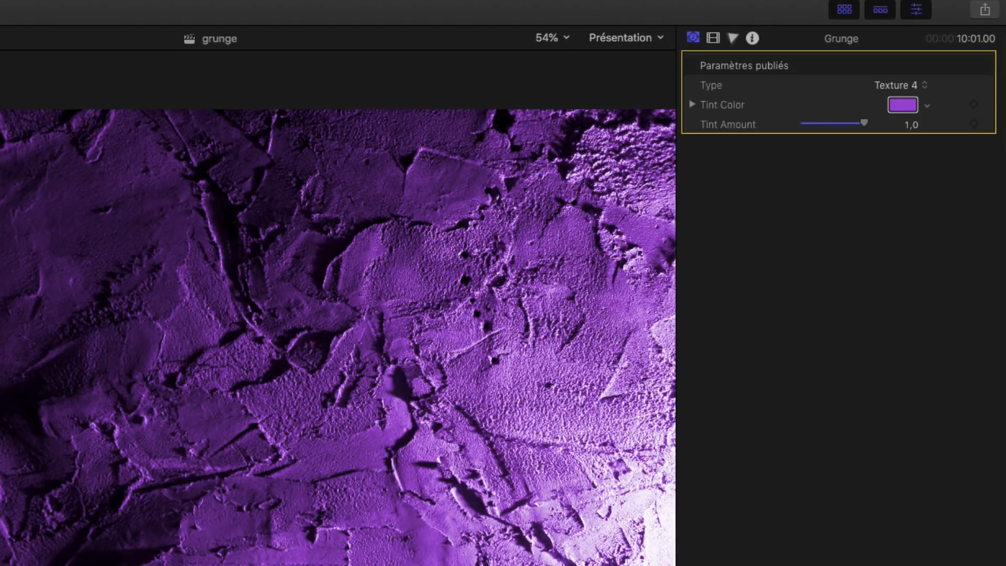
- Set the Grunge clip's blend mode to Stencil luma
left_click(713, 38)
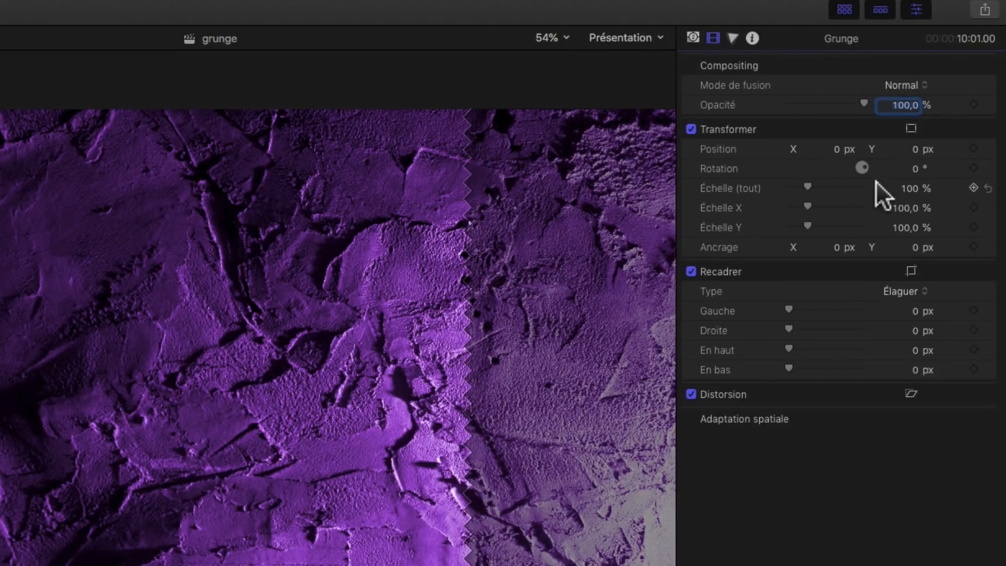
left_click(907, 84)
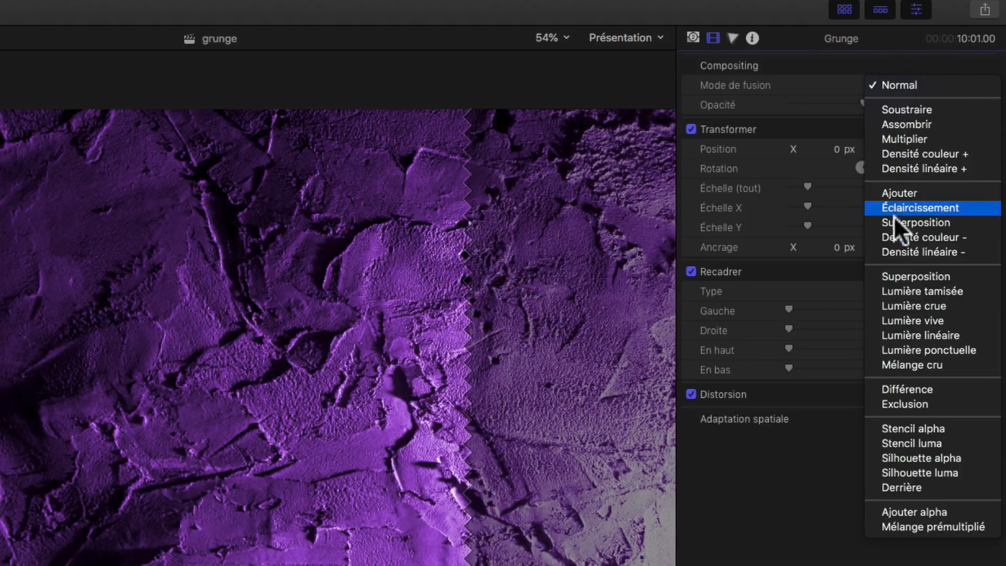
left_click(912, 443)
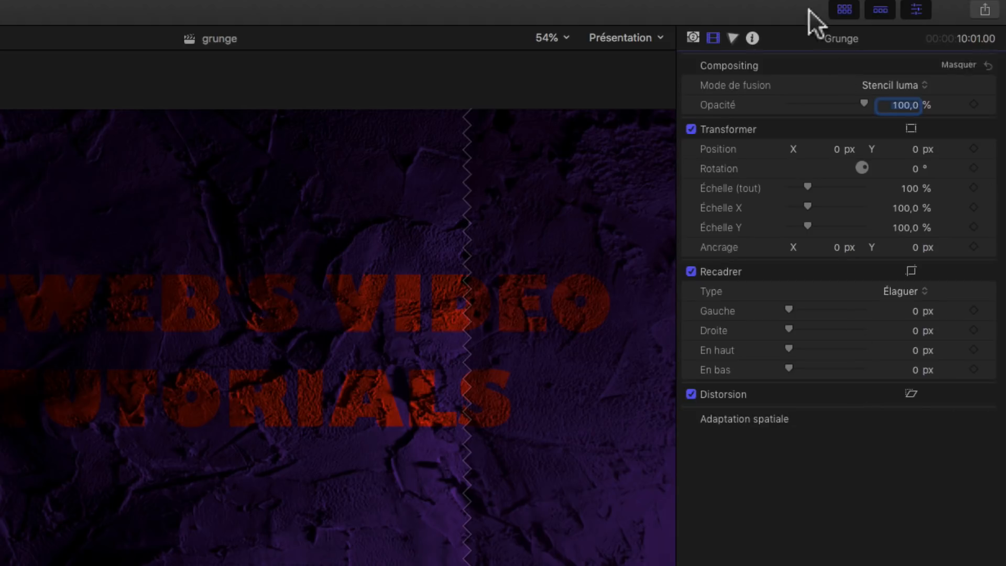
- Correct the Grunge clip's exposure with midtones at 46%, highlights at 100% and shadows at -5%
left_click(732, 38)
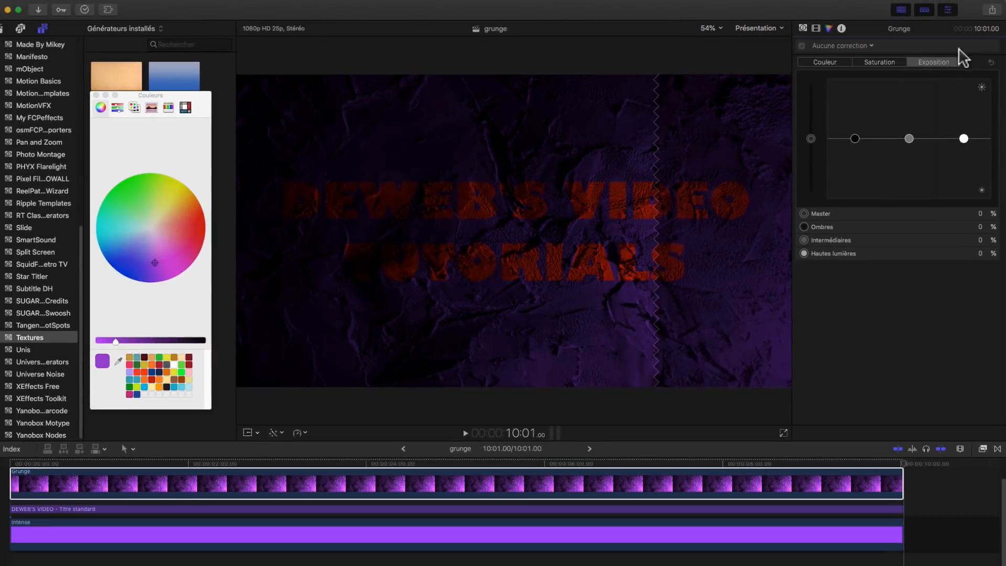
left_click_drag(914, 134, 909, 111)
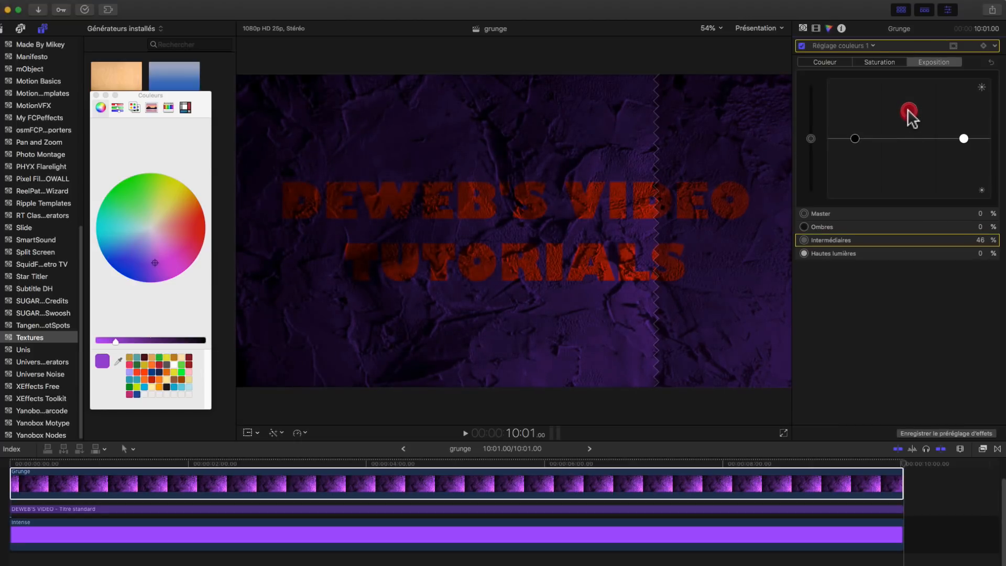
left_click_drag(963, 139, 967, 83)
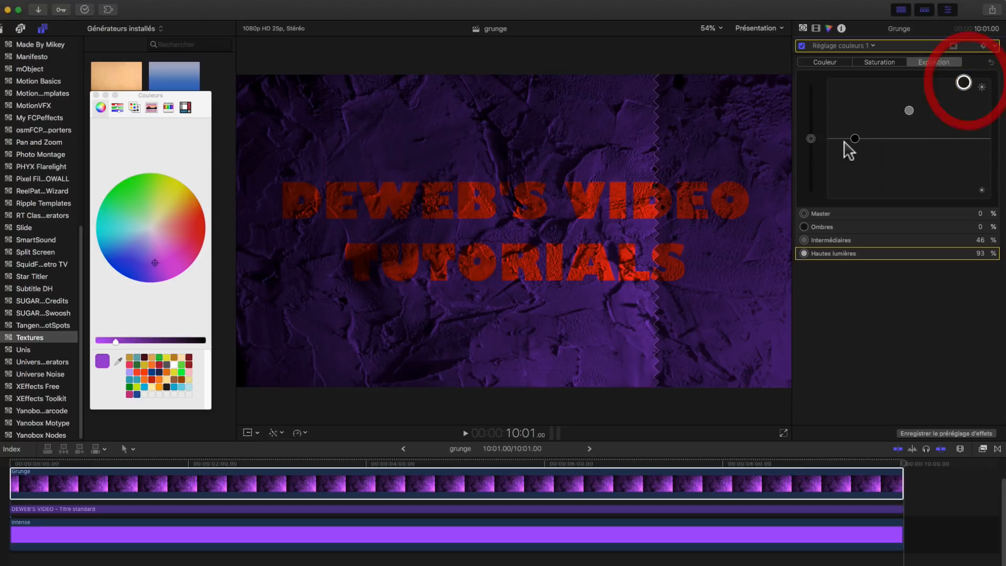
left_click_drag(854, 139, 855, 141)
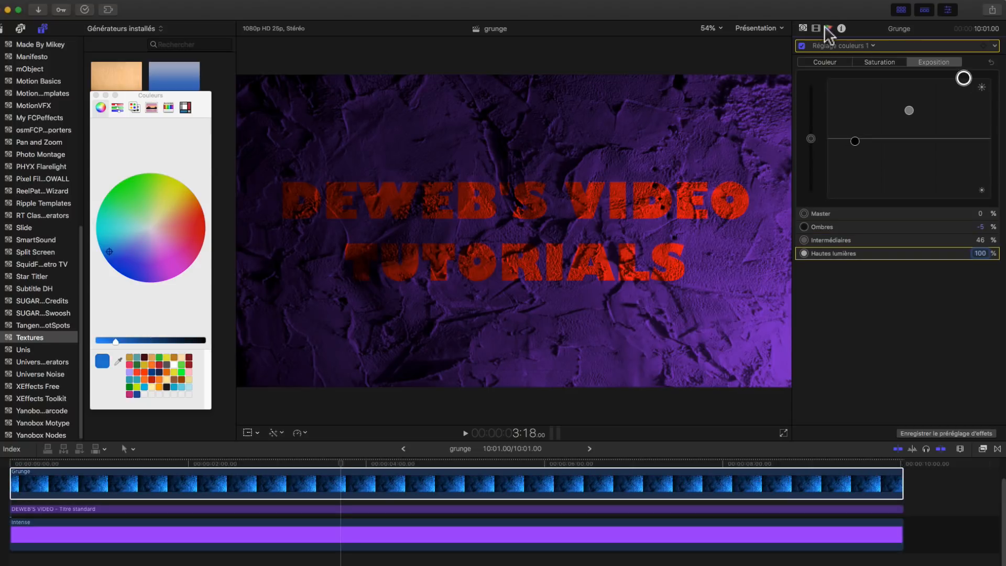
- Add a second colour adjustment to the Grunge clip with exposure highlights at 81% and midtones at 53%
left_click(845, 46)
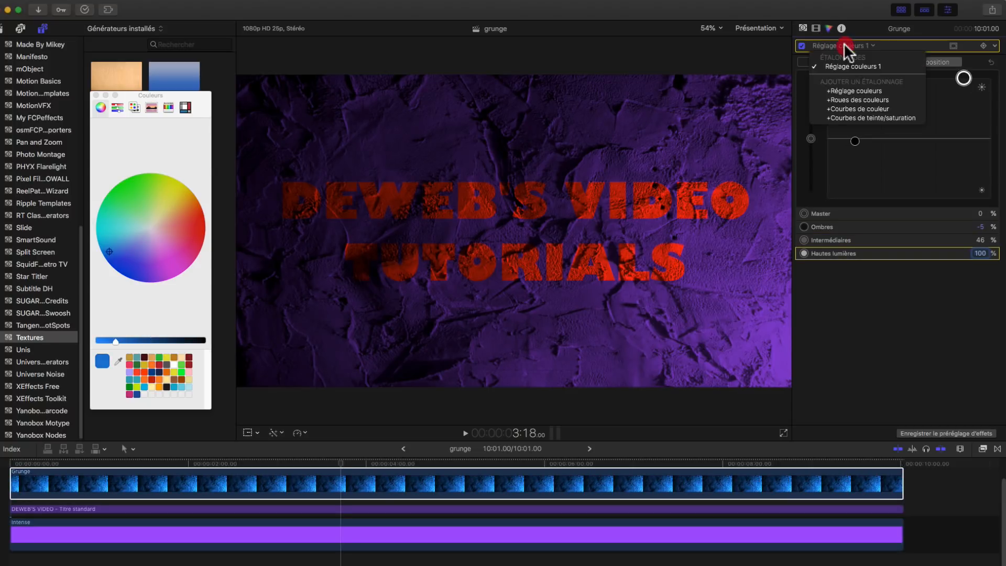
left_click(851, 91)
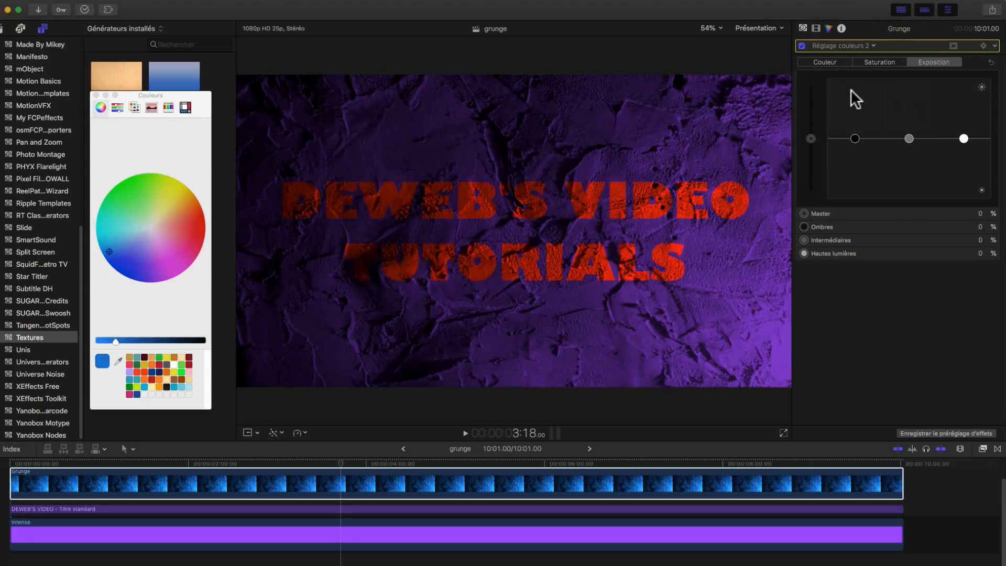
left_click_drag(964, 138, 964, 99)
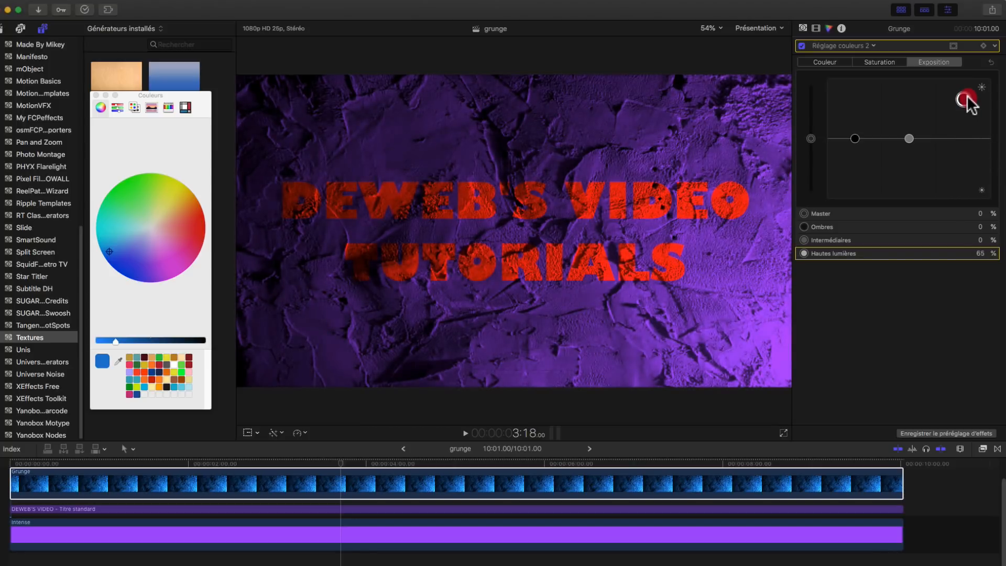
left_click_drag(909, 138, 963, 89)
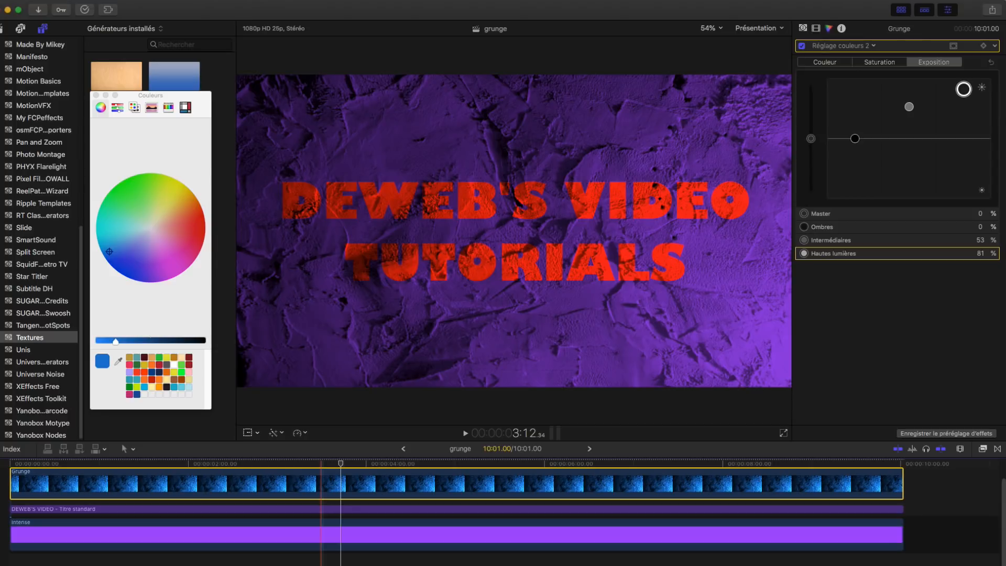
- Combine the Grunge, title and background clips into a new compound clip, keeping the suggested name
left_click_drag(324, 557, 326, 482)
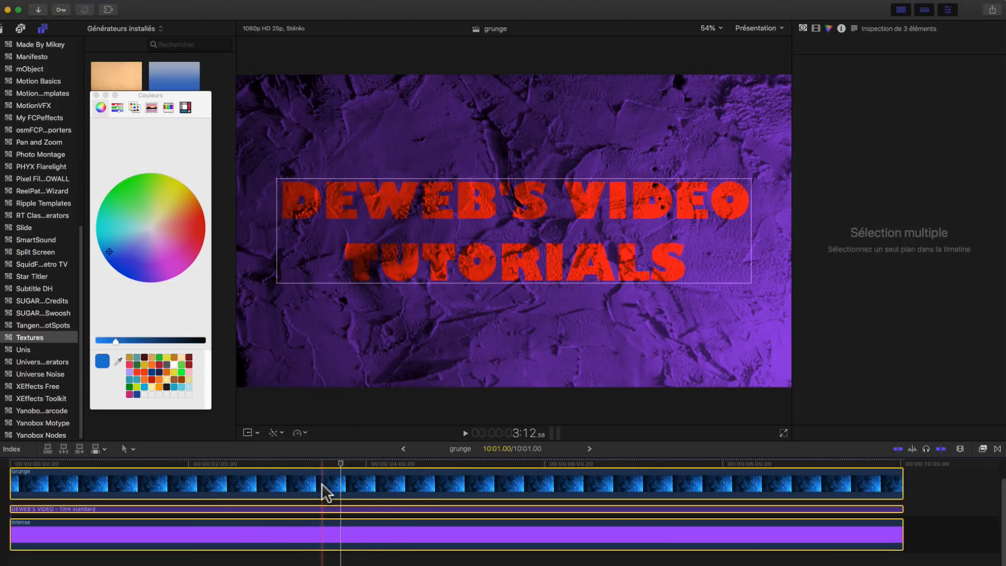
right_click(324, 480)
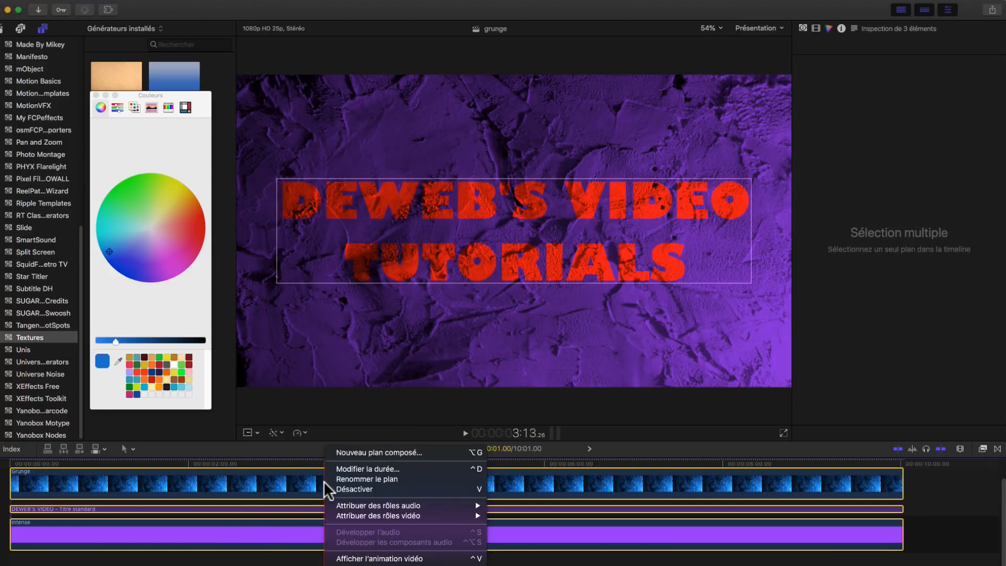
left_click(361, 454)
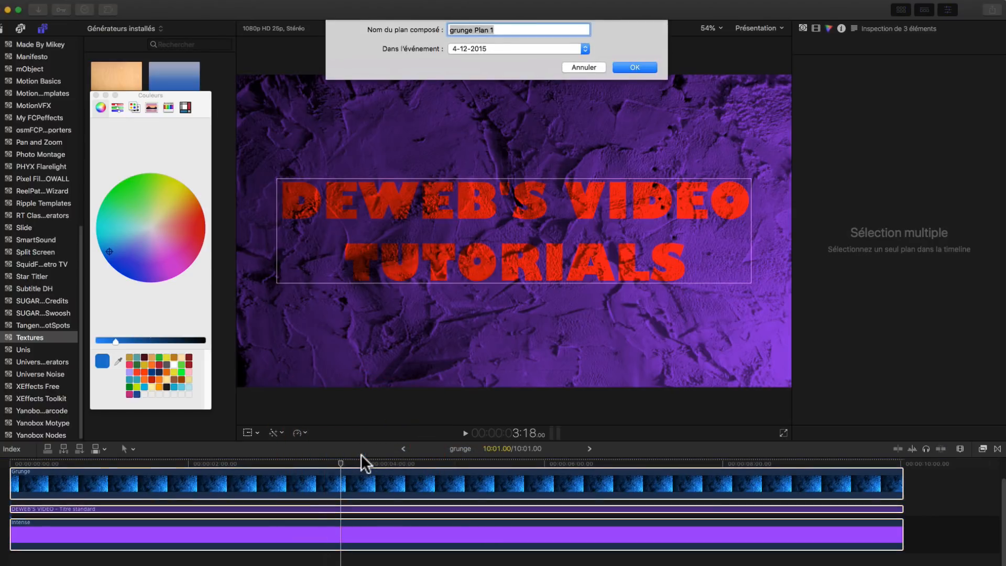
key("Return")
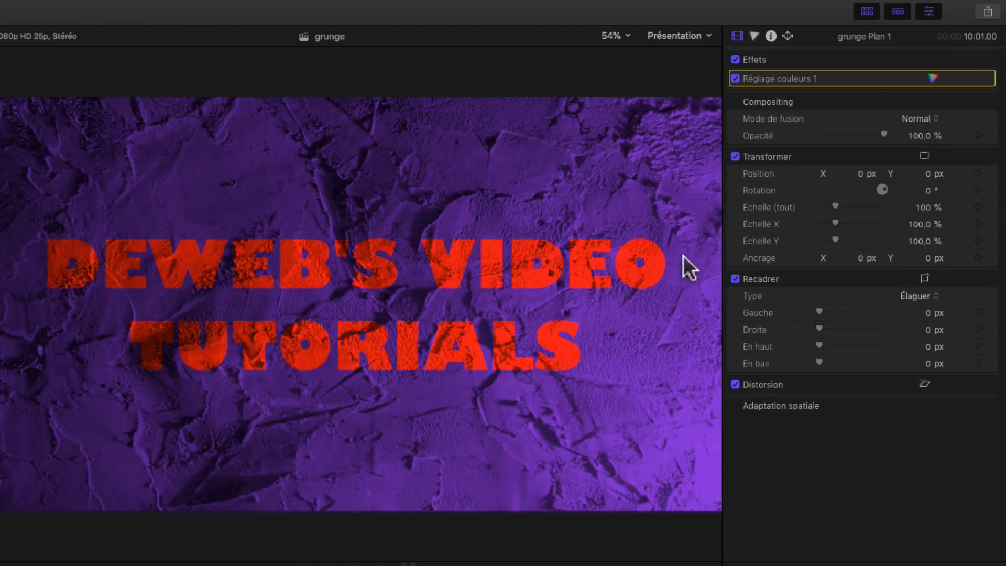
- Add a shape mask to the compound clip's colour adjustment, stretched into a slightly tilted wide ellipse over the title with a broad soft edge
left_click(755, 36)
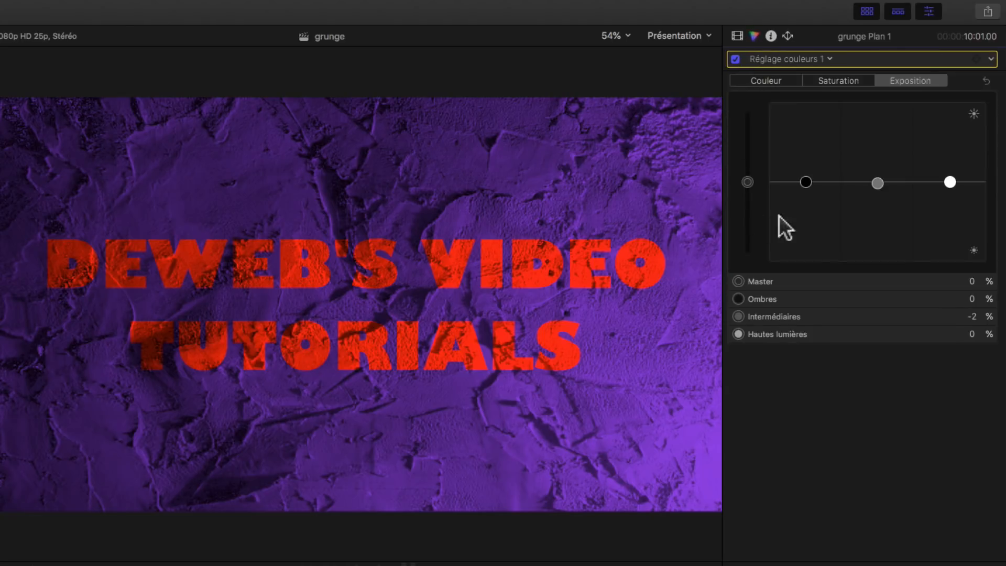
left_click(936, 59)
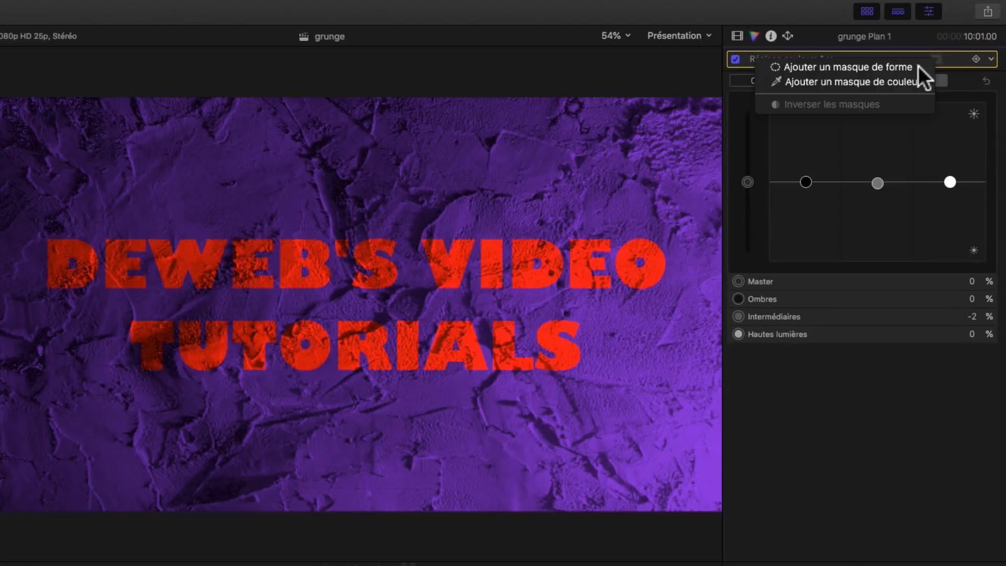
left_click(844, 67)
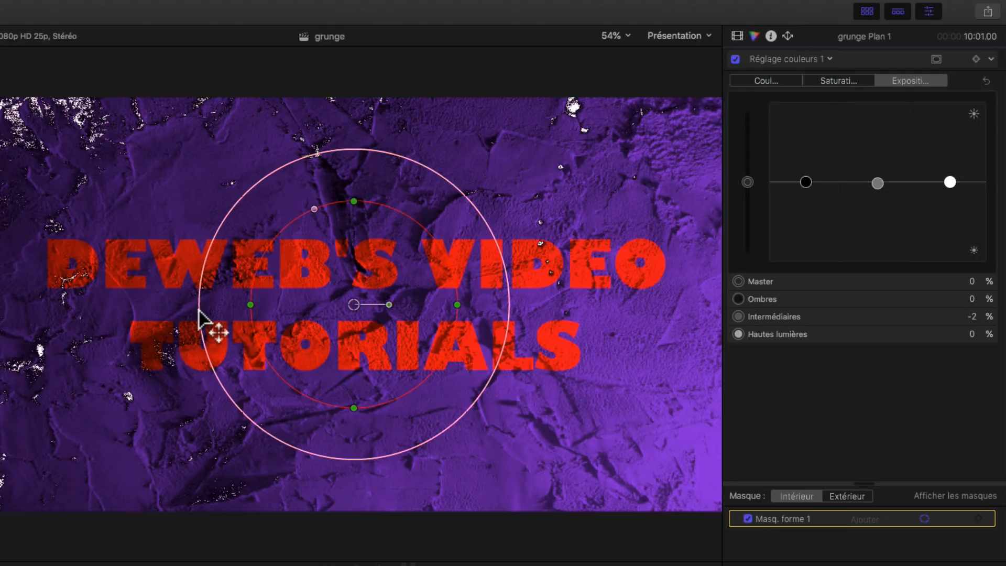
left_click_drag(204, 306, 54, 325)
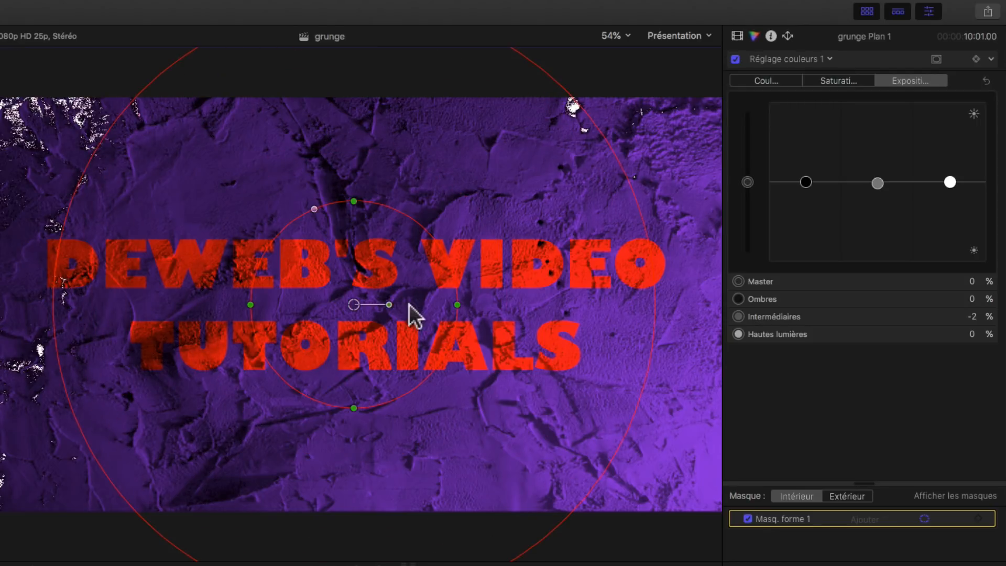
left_click_drag(457, 305, 591, 343)
left_click_drag(395, 308, 387, 315)
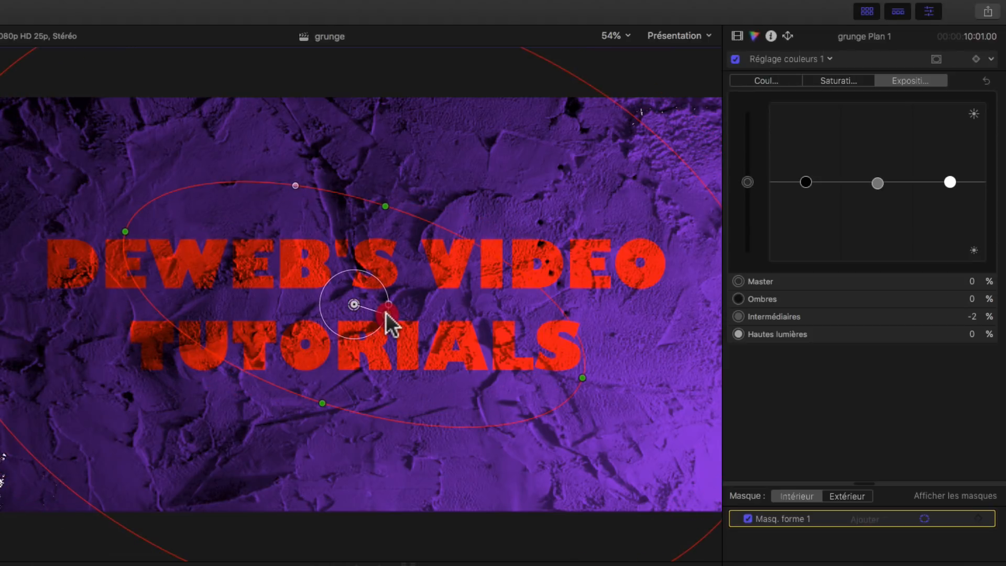
- Set the exposure midtones to 30% inside the mask, and outside it master to -76%, shadows -84%, midtones -100% and highlights -88%
left_click_drag(878, 183, 879, 162)
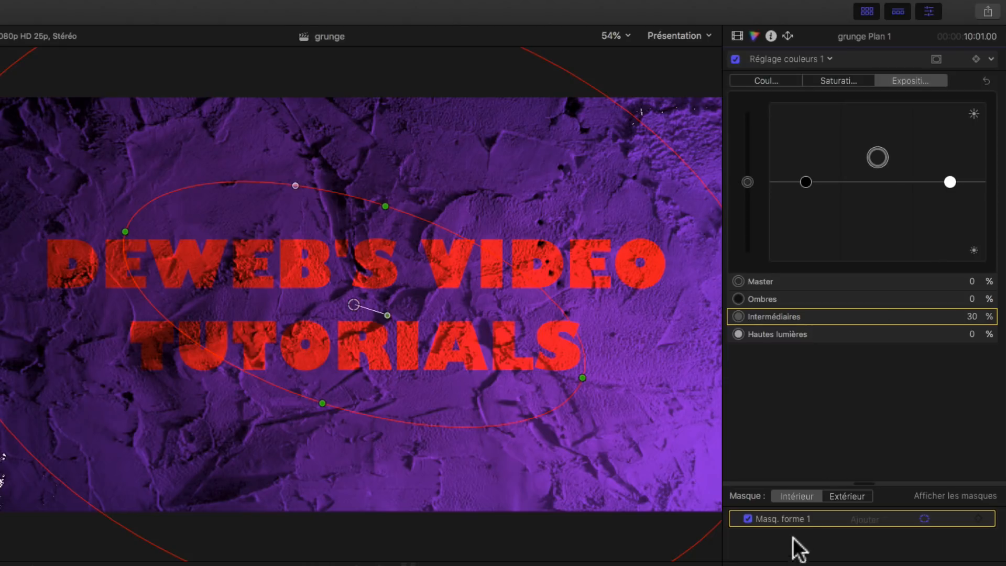
left_click(844, 499)
left_click_drag(877, 157, 875, 228)
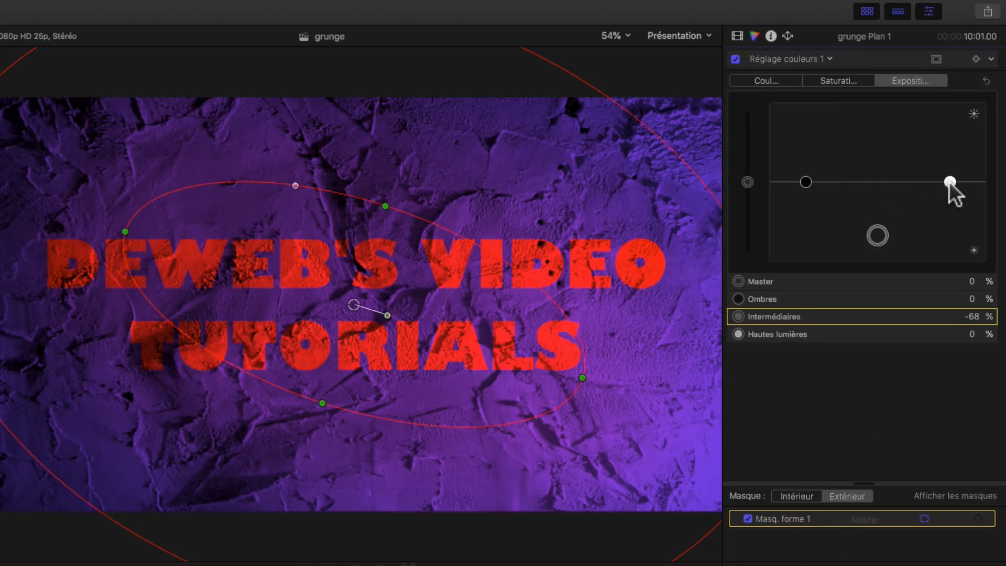
left_click_drag(949, 183, 950, 255)
left_click_drag(805, 183, 807, 199)
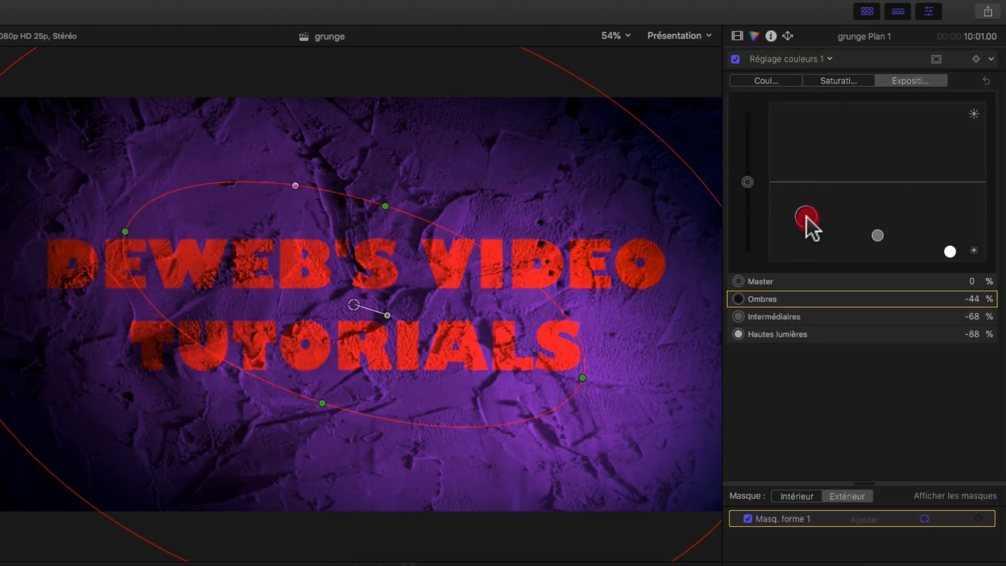
left_click_drag(747, 182, 748, 220)
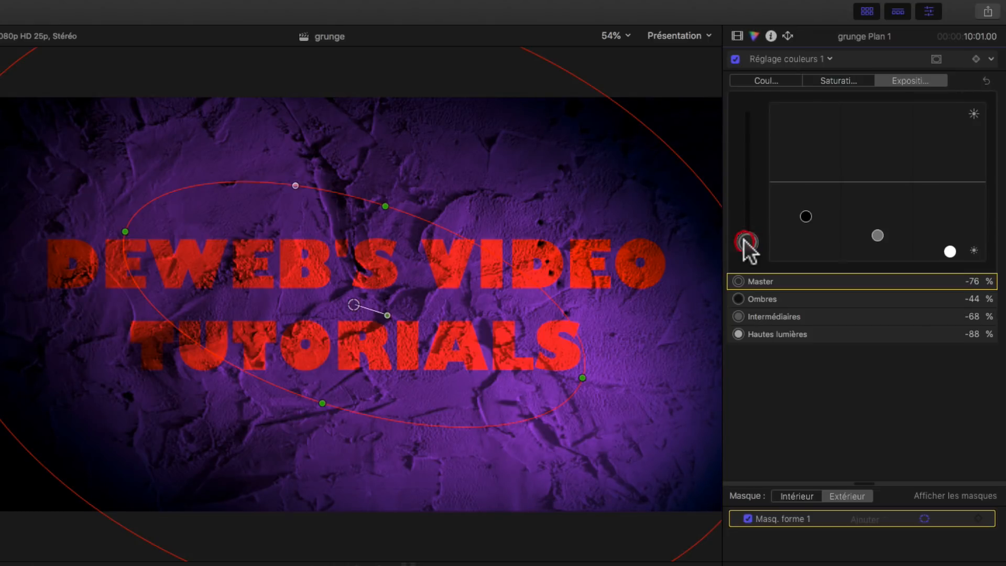
left_click_drag(801, 213, 813, 247)
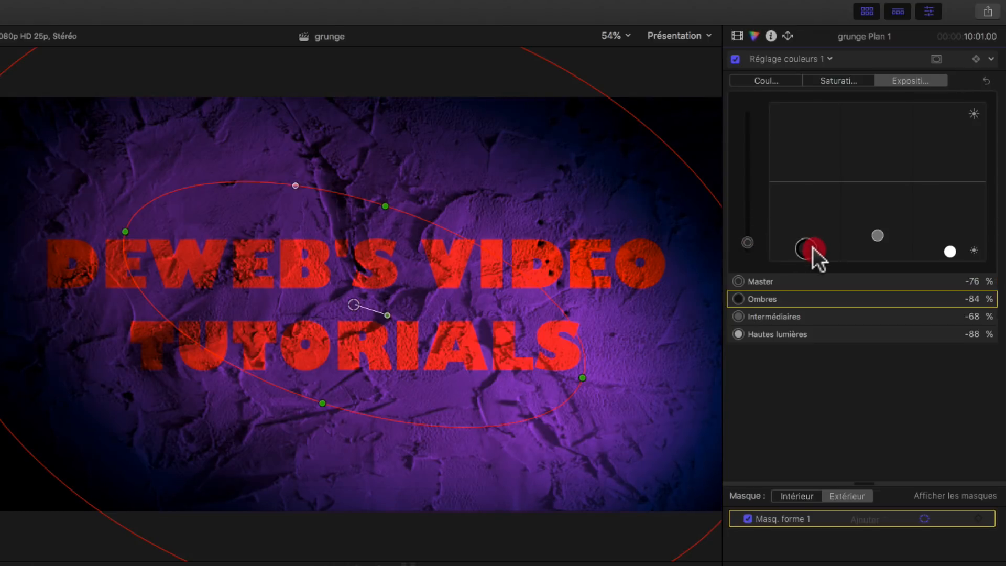
left_click_drag(877, 235, 876, 261)
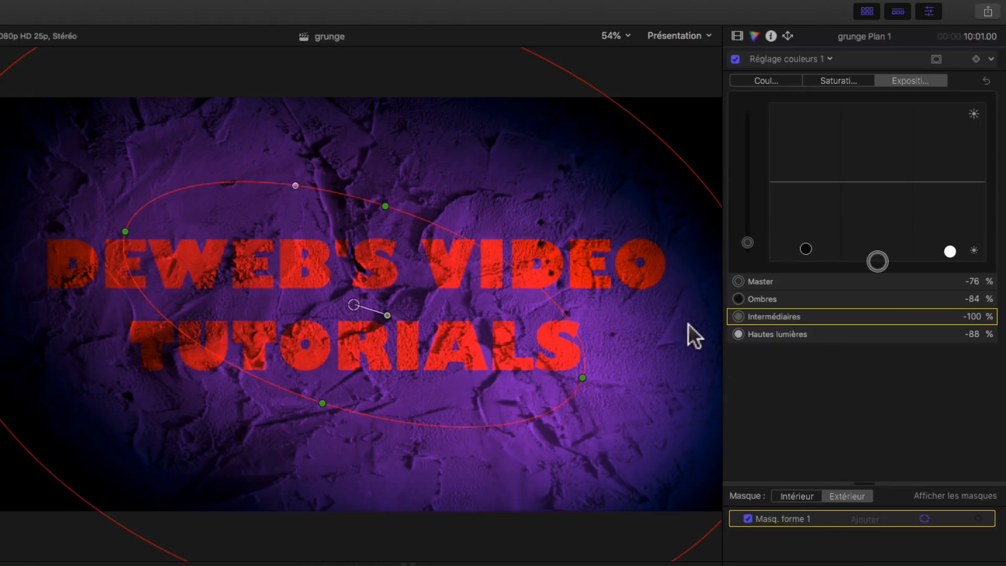
- Brighten the area inside the mask with exposure midtones at 37% and highlights at 11%
left_click(789, 495)
left_click(877, 158)
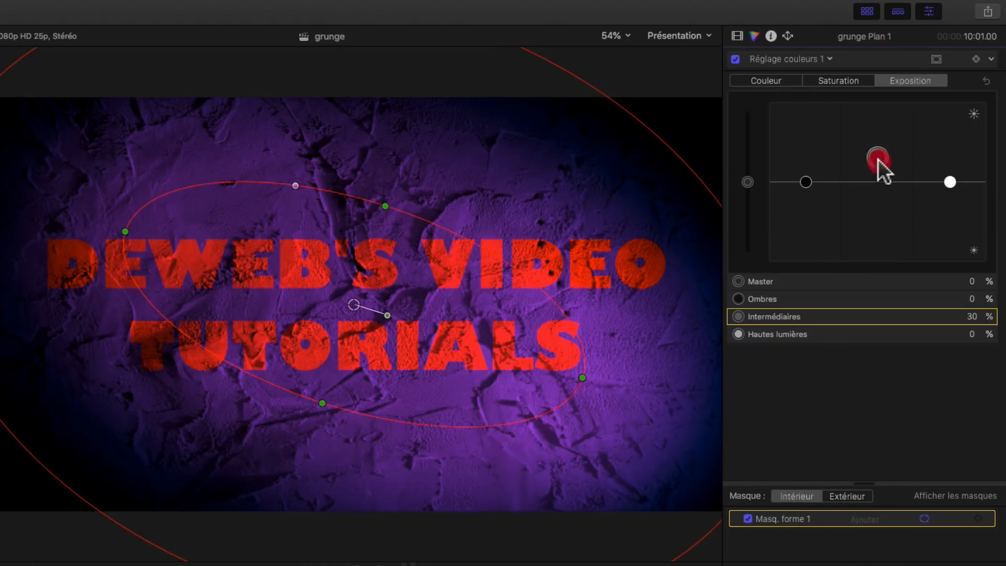
left_click_drag(876, 191, 878, 155)
mouse_move(950, 182)
left_mouse_down()
mouse_move(951, 162)
mouse_move(951, 171)
left_mouse_up()
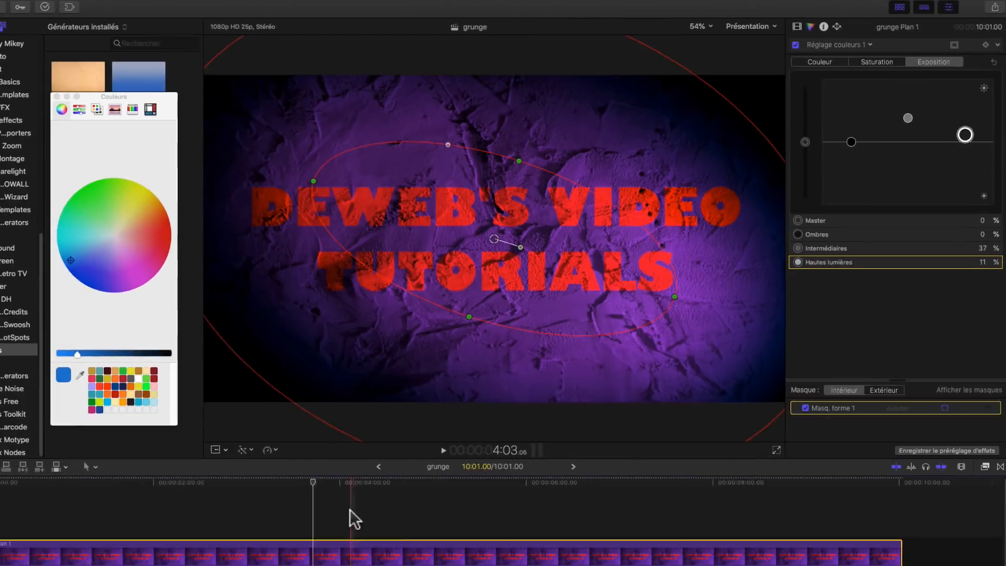
- Play the compound clip from the start to review the title with its vignette
left_click(386, 483)
left_click(6, 469)
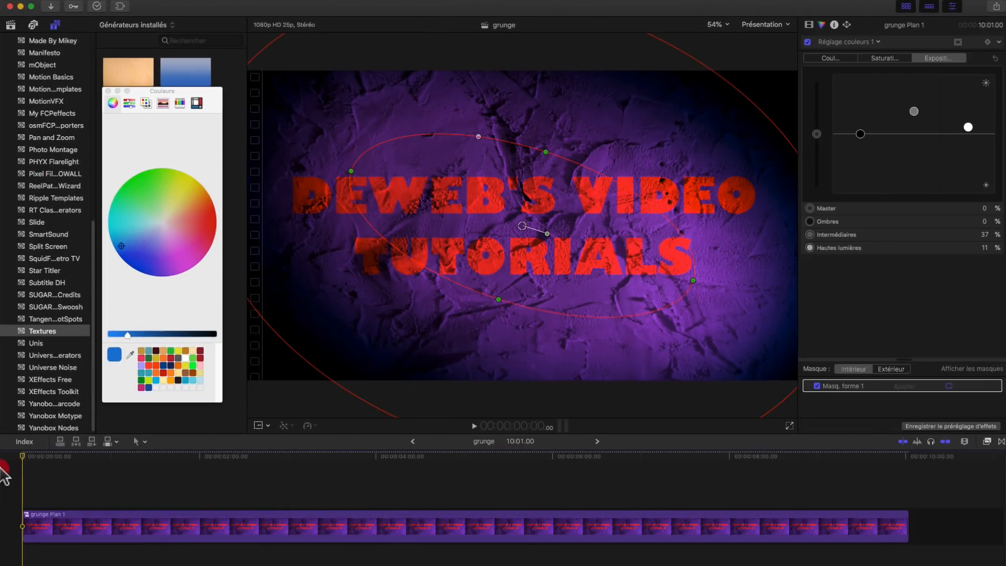
key("space")
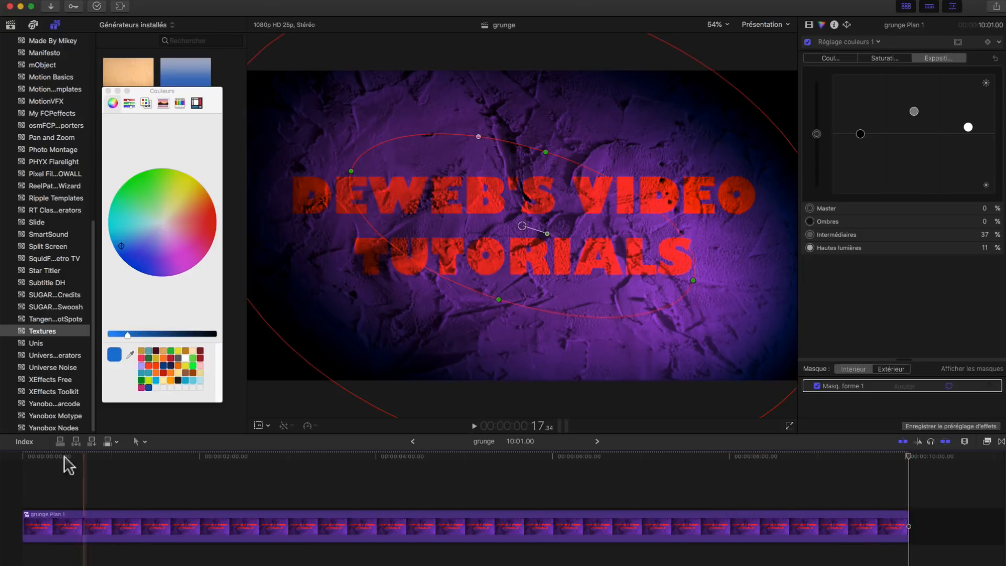
left_click(7, 474)
key("space")
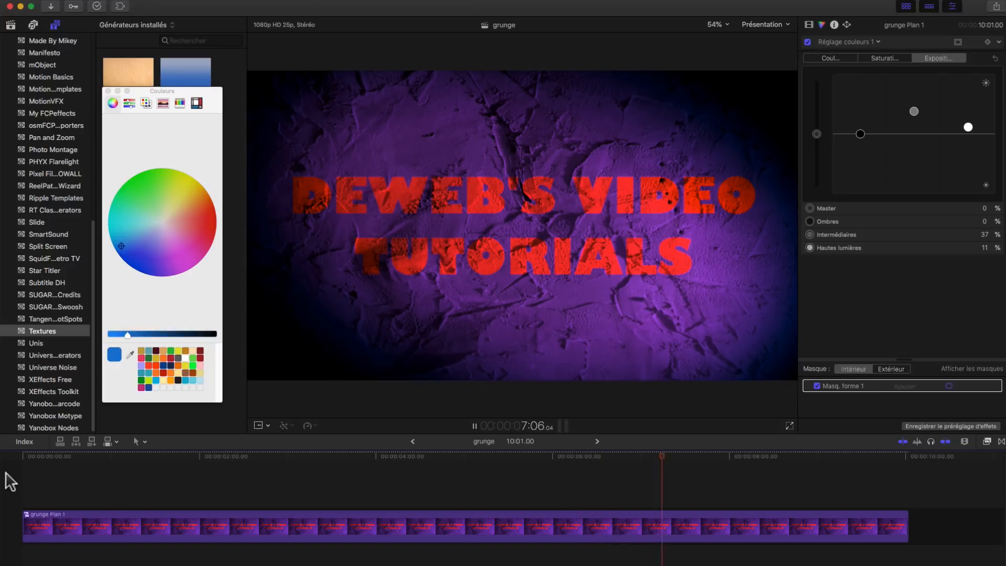
key("space")
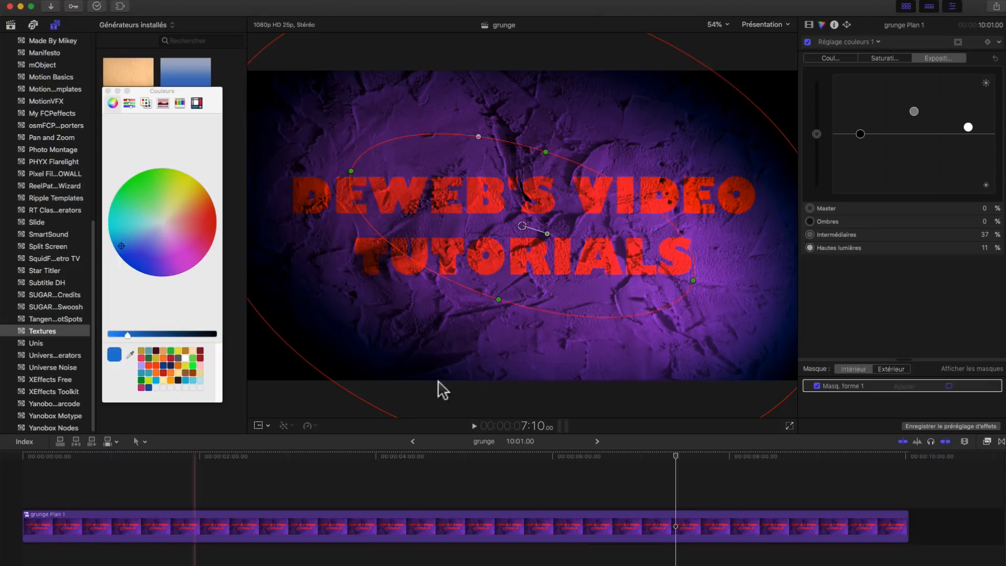
- Open the compound clip's contents and display the Grunge clip's published generator parameters
key("cmd+bracketleft")
left_click(464, 527)
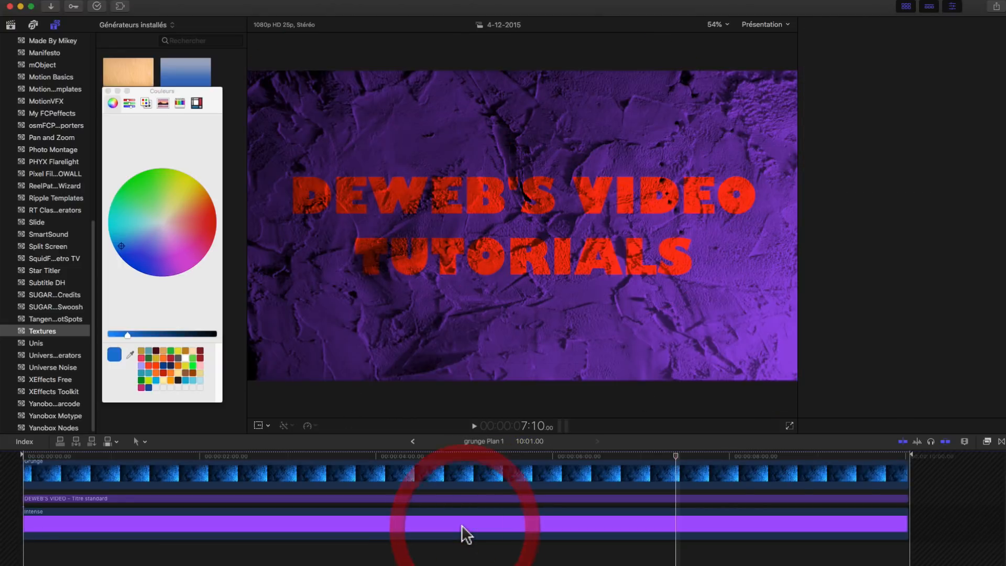
left_click(490, 478)
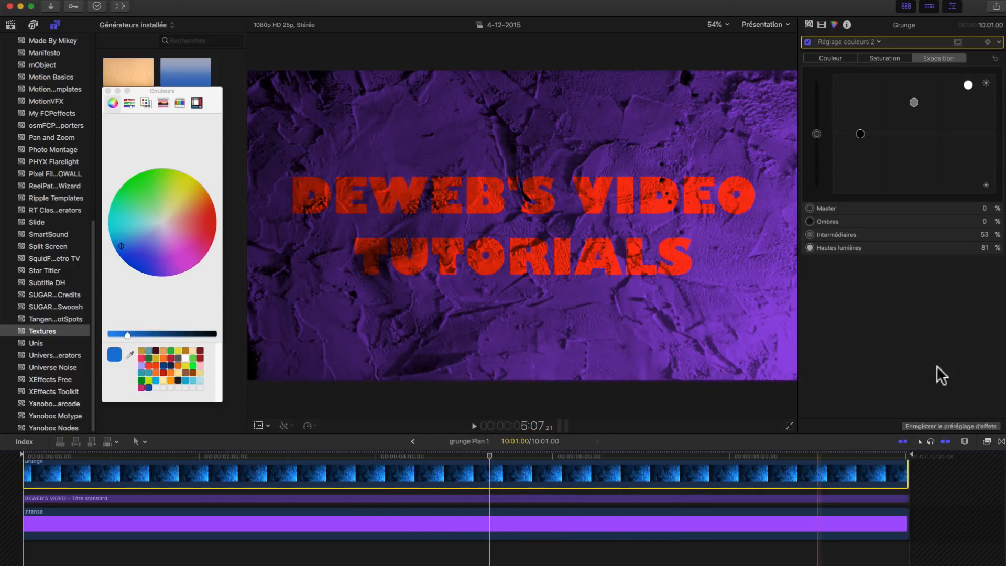
left_click(810, 25)
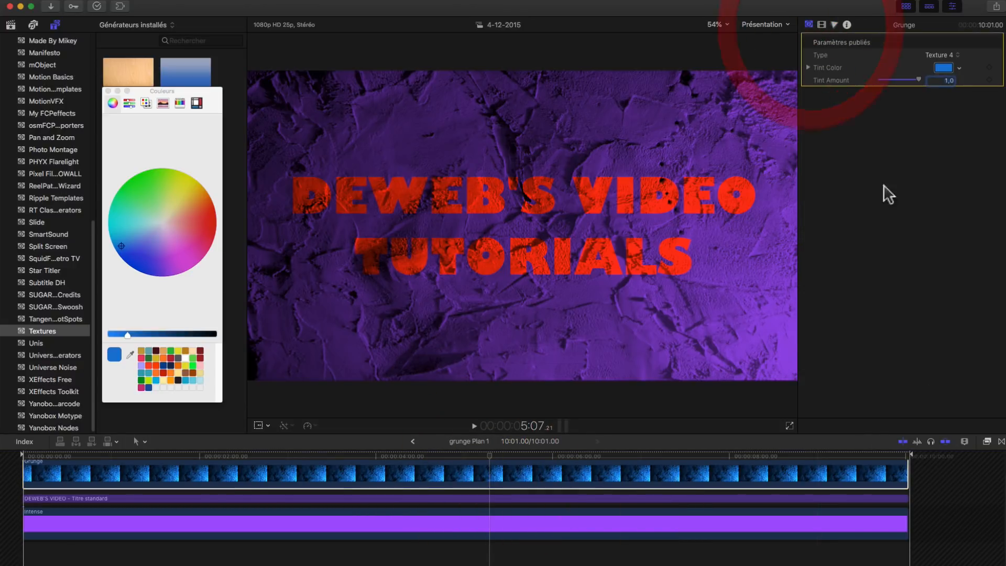
- Try Texture 5, Texture 6 and Texture 15 on the Grunge clip, restore Texture 4 and return to the grunge project
left_click(958, 55)
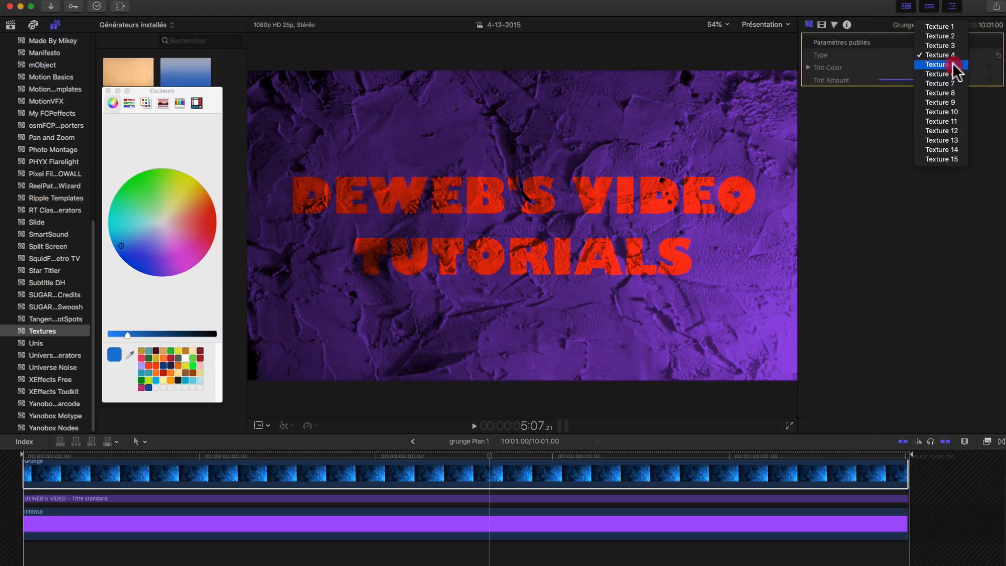
left_click(957, 63)
left_click(953, 61)
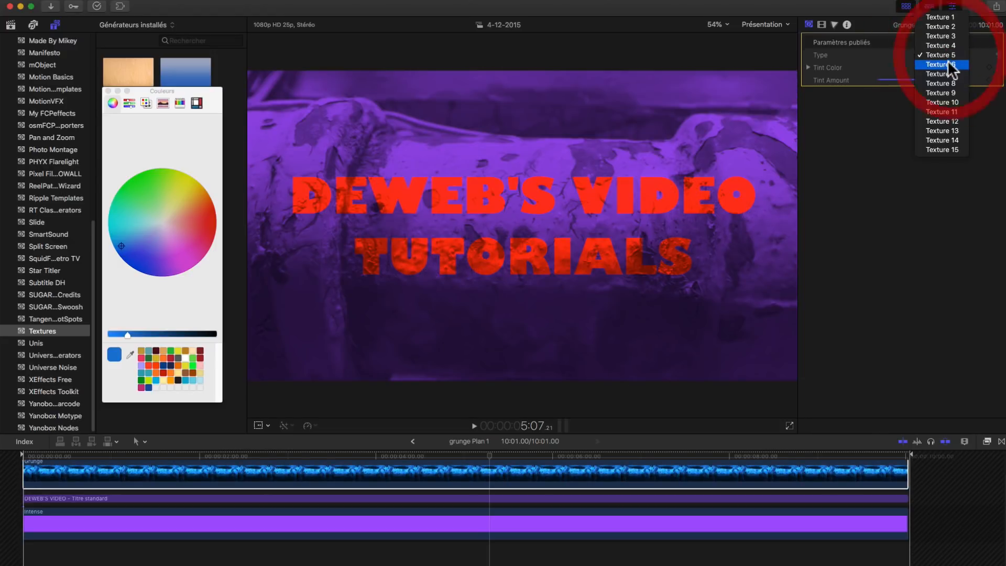
left_click(950, 68)
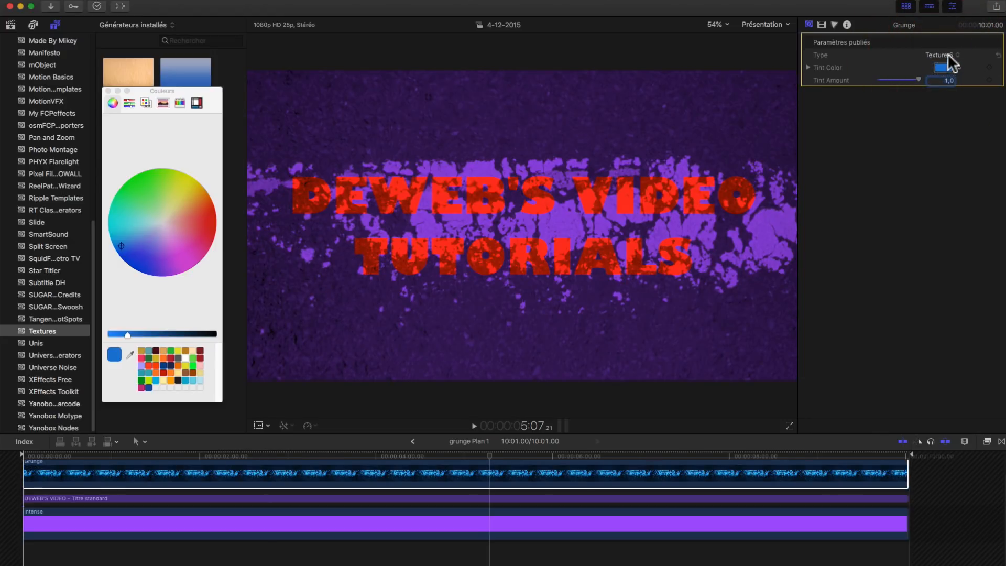
left_click_drag(951, 57, 936, 151)
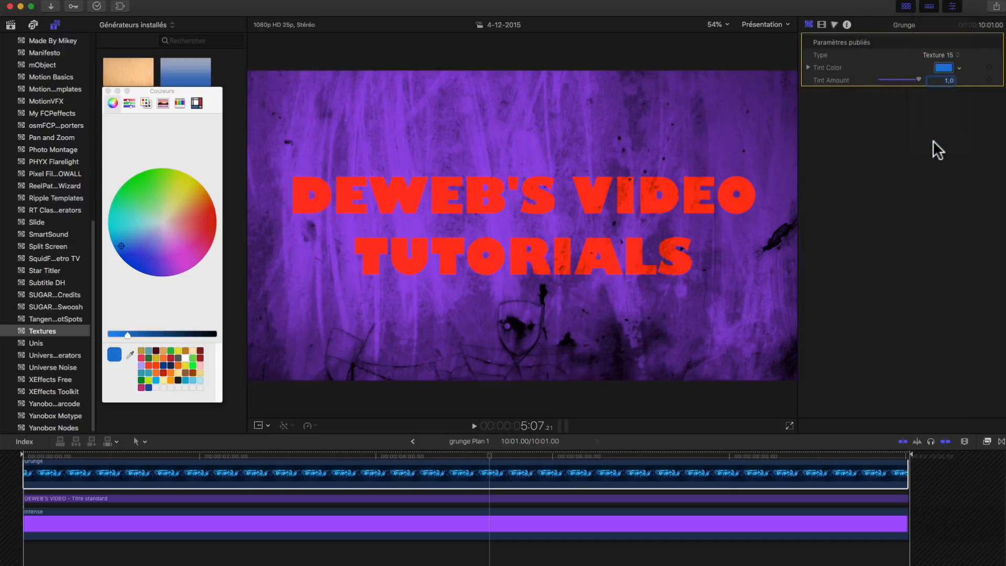
left_click_drag(951, 59, 943, 31)
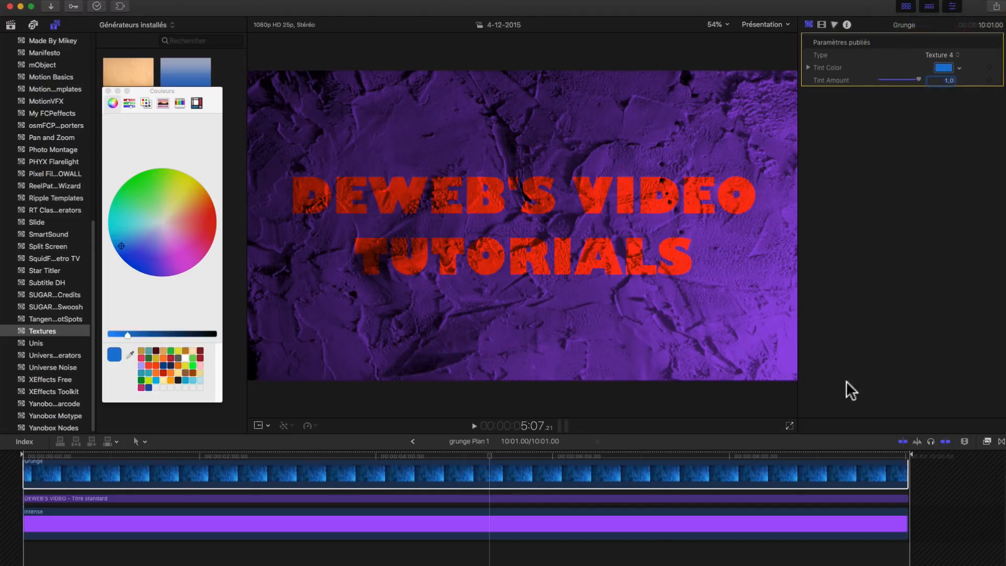
left_click(413, 442)
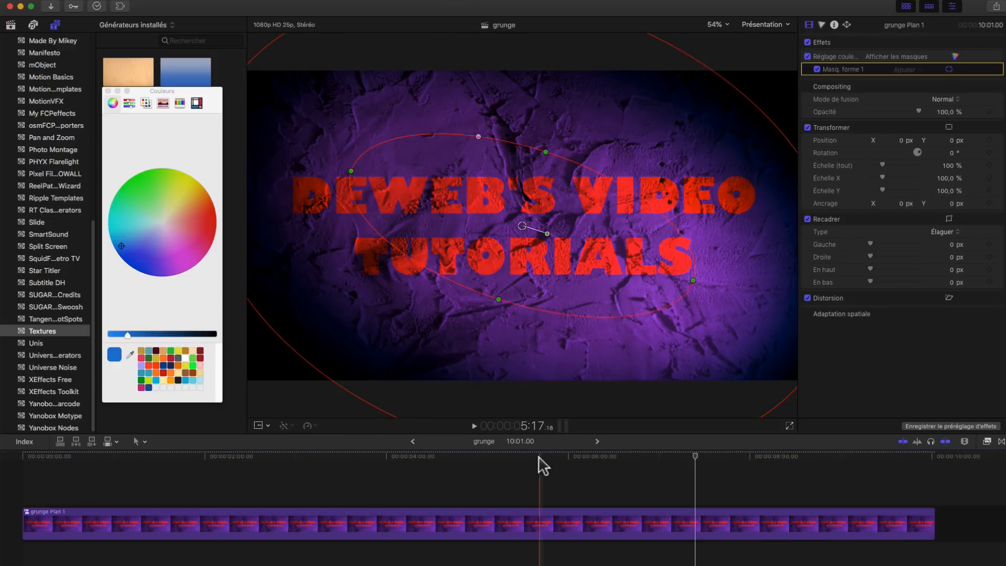